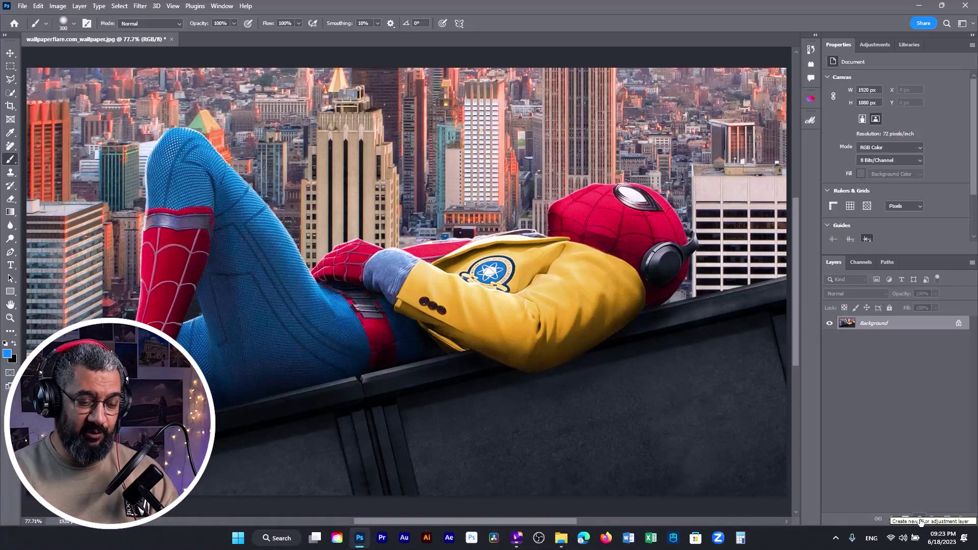
- Add a Brightness/Contrast adjustment layer above the Background using the default layer name and options
left_click(920, 520)
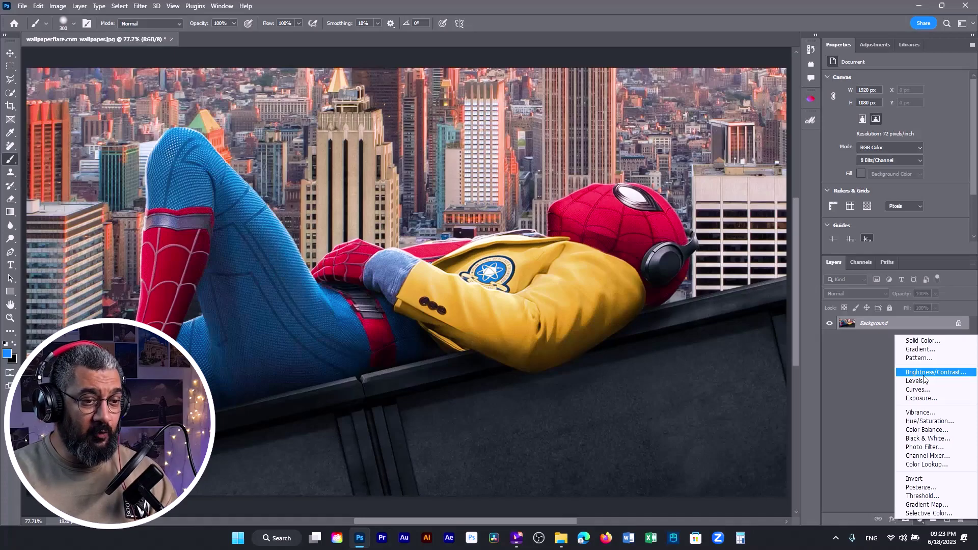
left_click(882, 410)
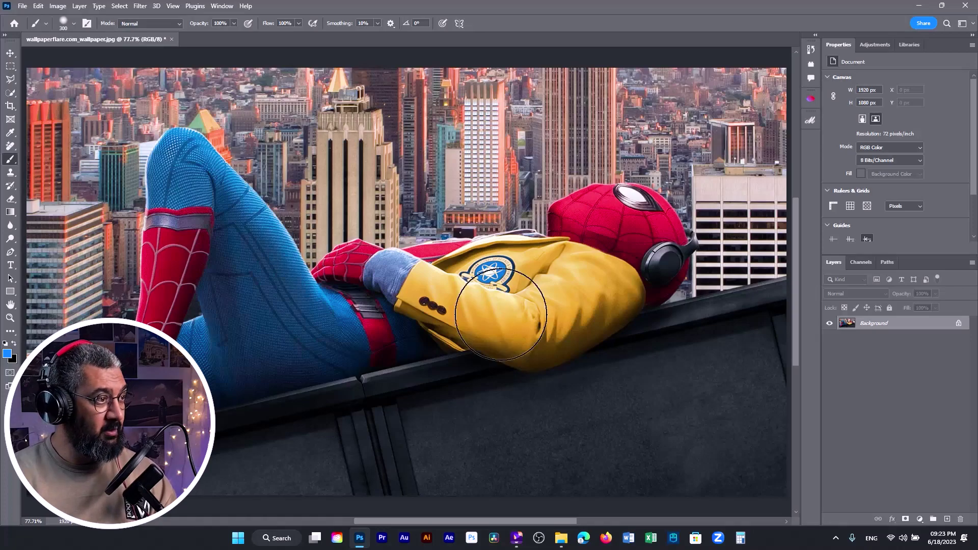
left_click(80, 6)
mouse_move(129, 146)
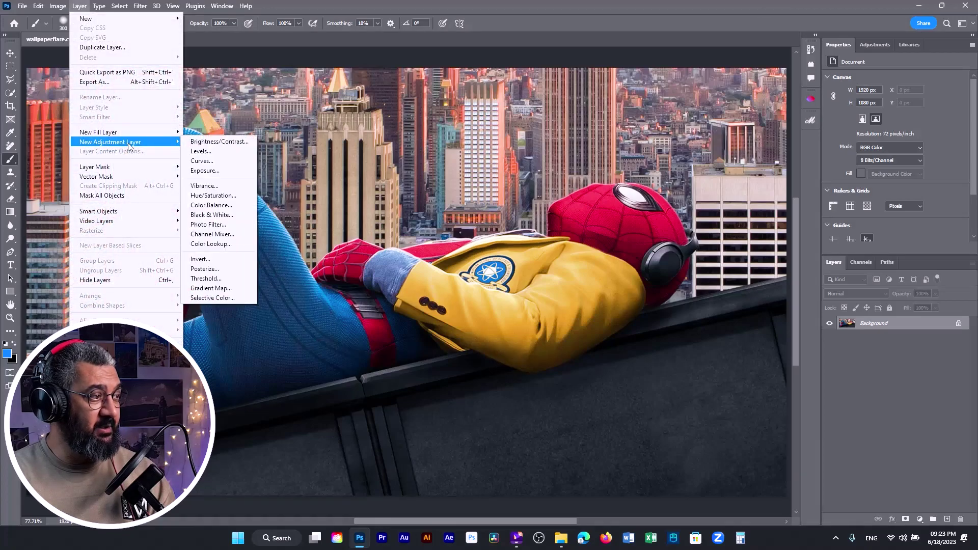
left_click(203, 146)
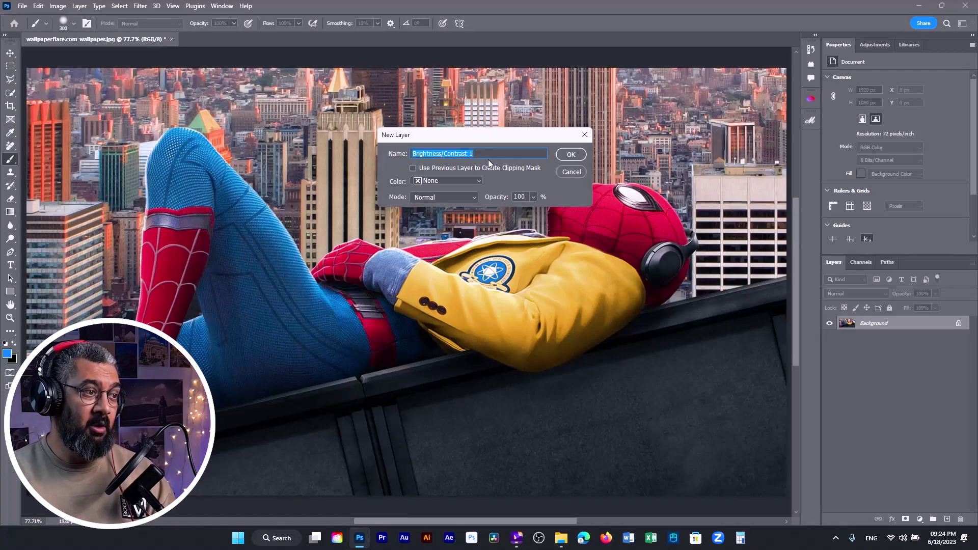
left_click(572, 155)
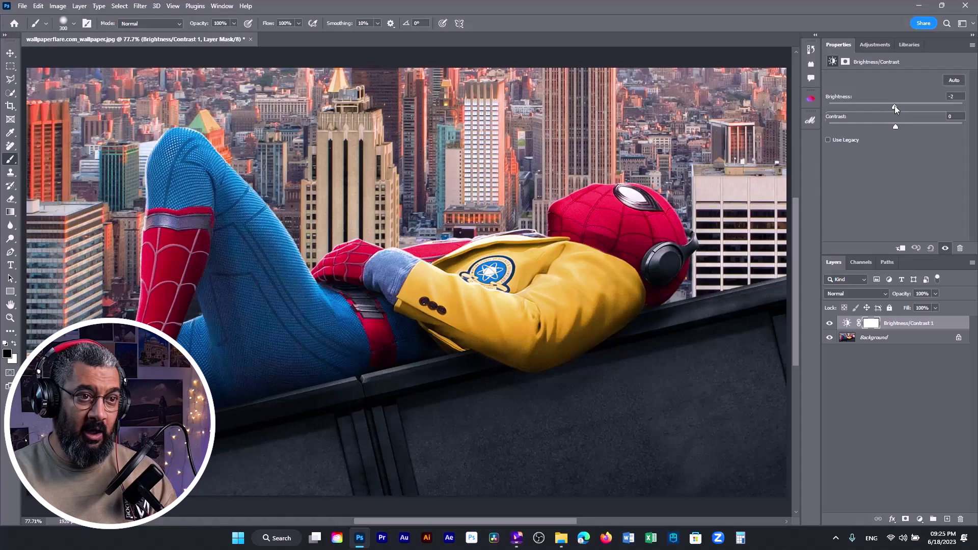
- Try the Brightness/Contrast layer's brightness at 88 and at -150, and return it to 0
left_click_drag(894, 106, 934, 106)
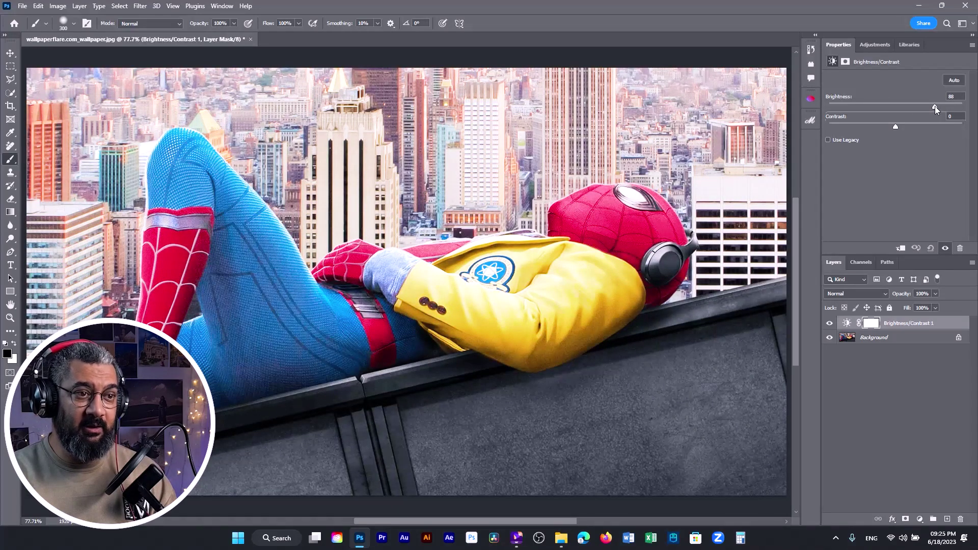
left_click_drag(934, 106, 826, 112)
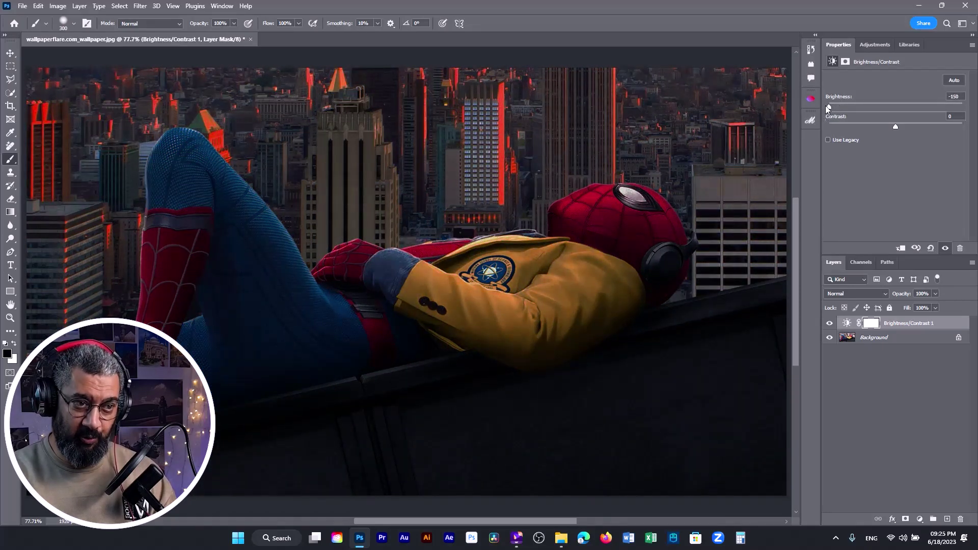
left_click_drag(827, 106, 895, 106)
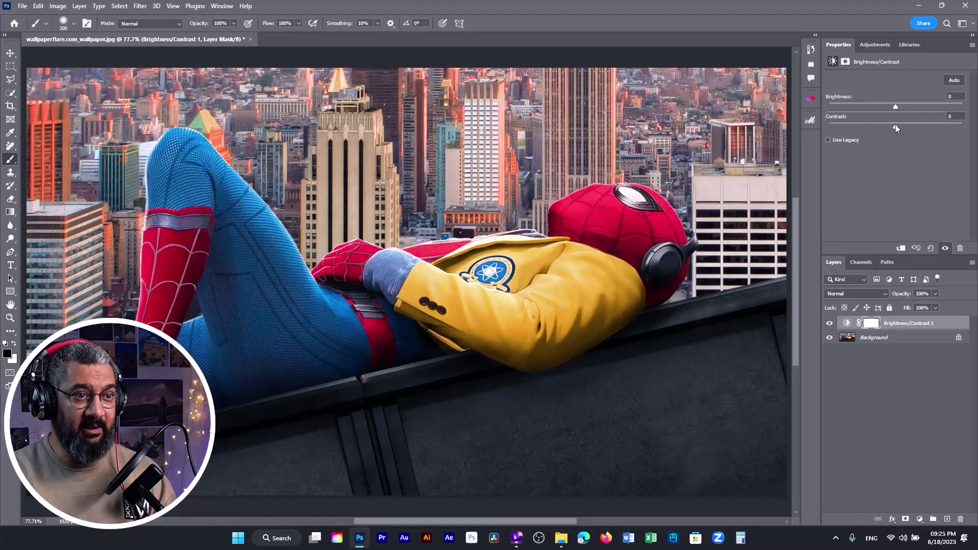
- Try the Brightness/Contrast layer's contrast at 83 and at -50, and return it to 0
left_click_drag(906, 124, 943, 125)
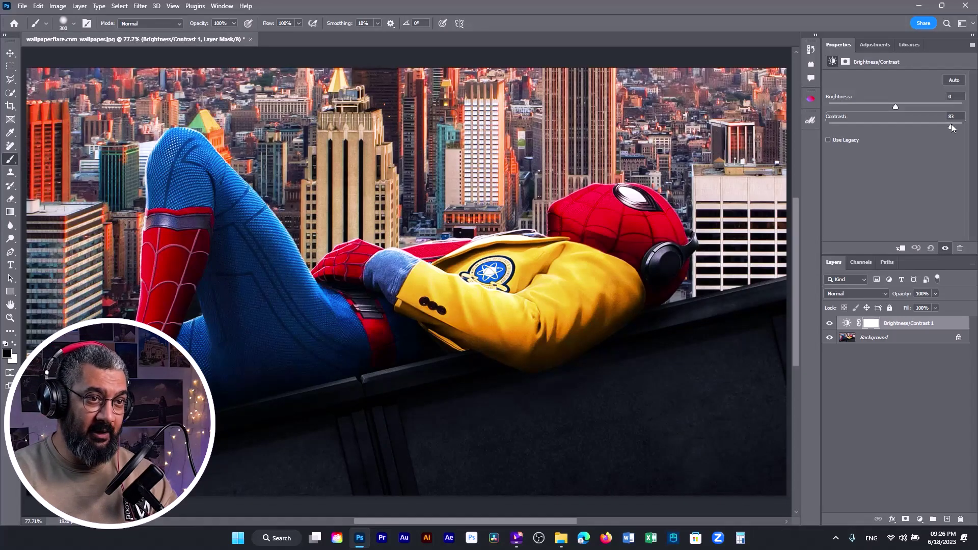
left_click_drag(952, 124, 847, 131)
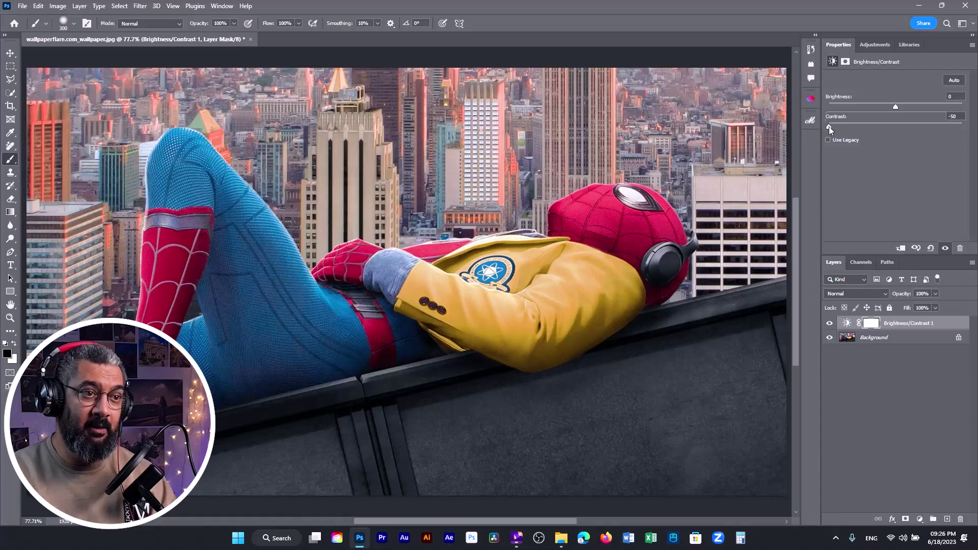
left_click_drag(829, 126, 896, 126)
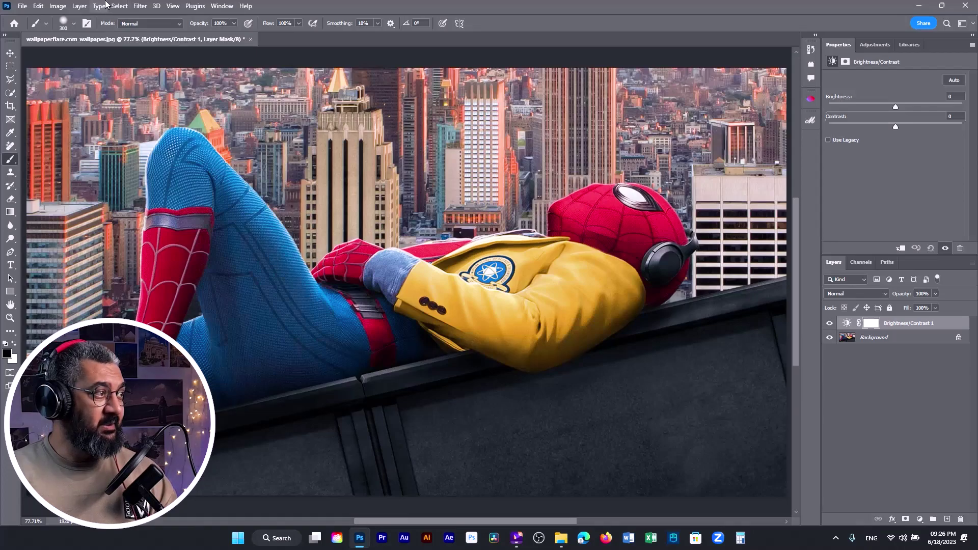
- Add a Levels adjustment layer above the Brightness/Contrast layer with default options
left_click(80, 7)
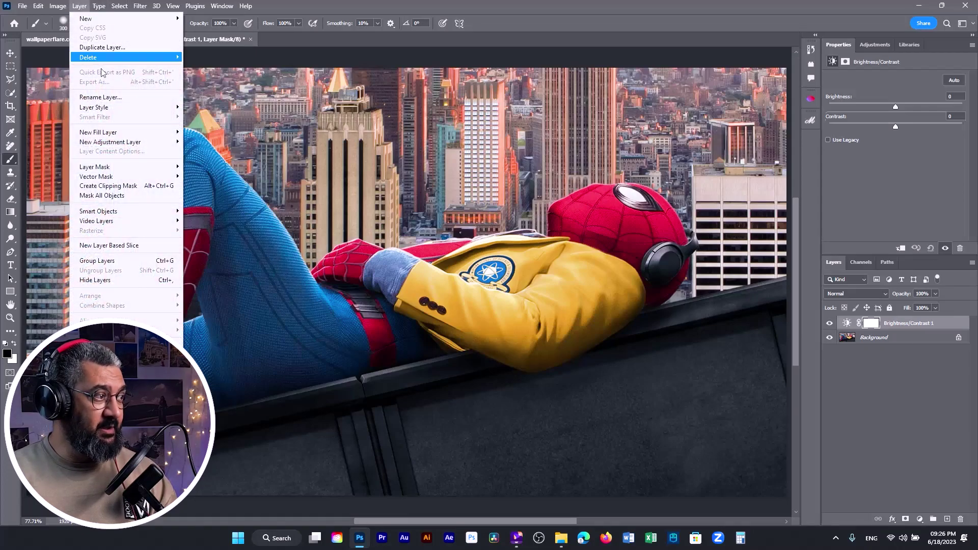
mouse_move(151, 143)
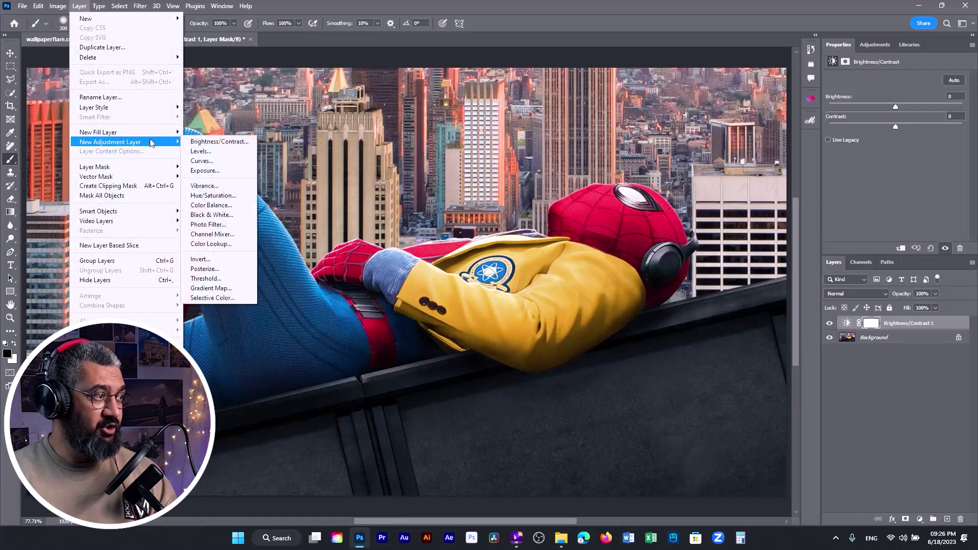
left_click(215, 154)
key("Return")
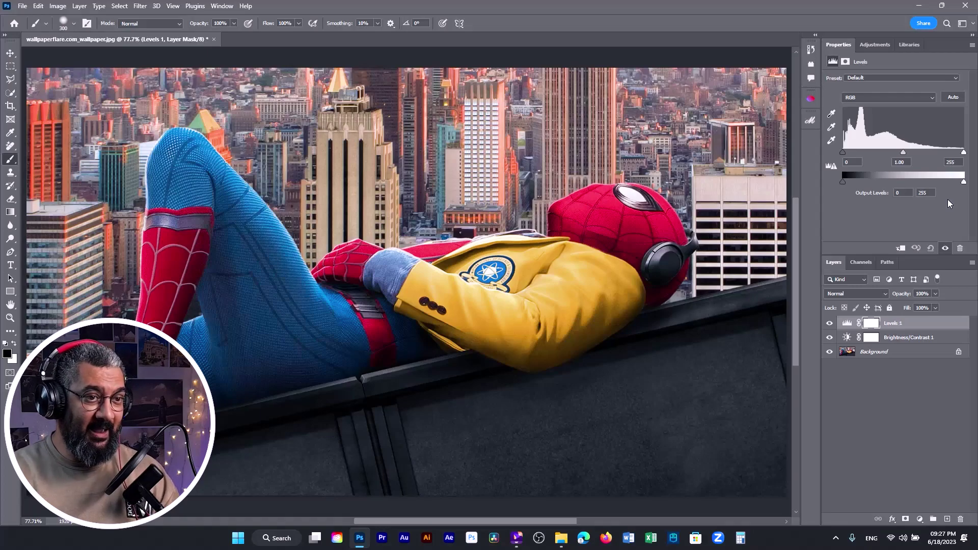
- Try the Levels white input at 124 and black input at 131, restoring them to 255 and 0
left_click_drag(963, 153, 901, 154)
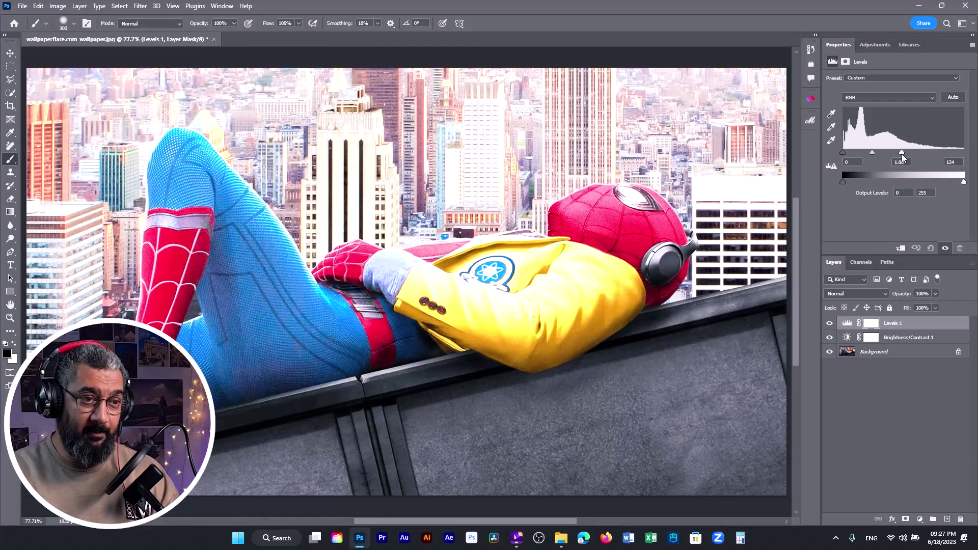
left_click_drag(902, 153, 969, 152)
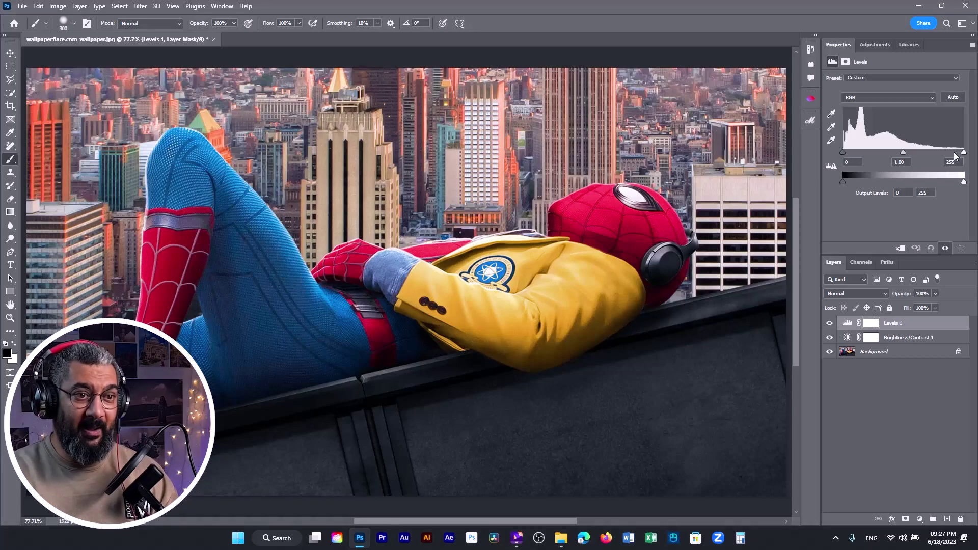
left_click_drag(963, 152, 968, 153)
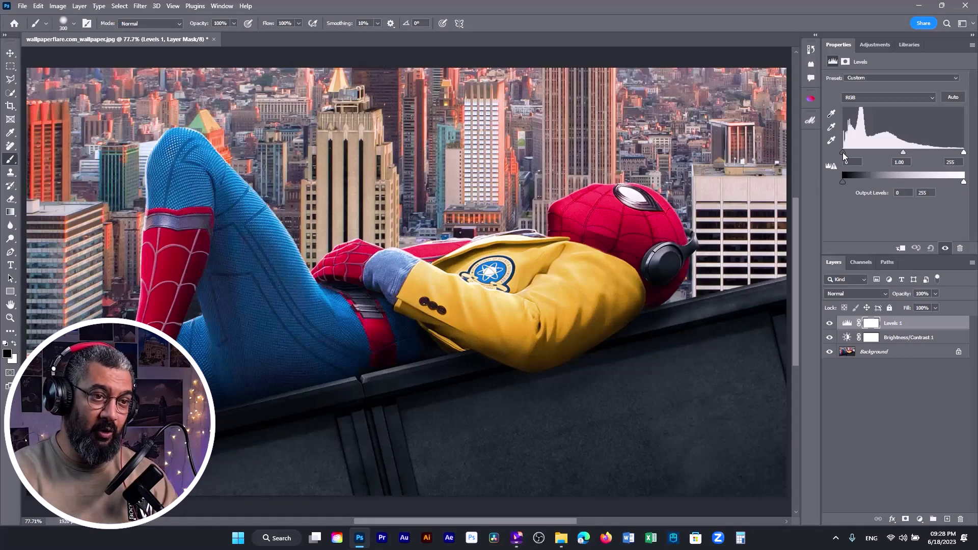
left_click_drag(843, 152, 905, 157)
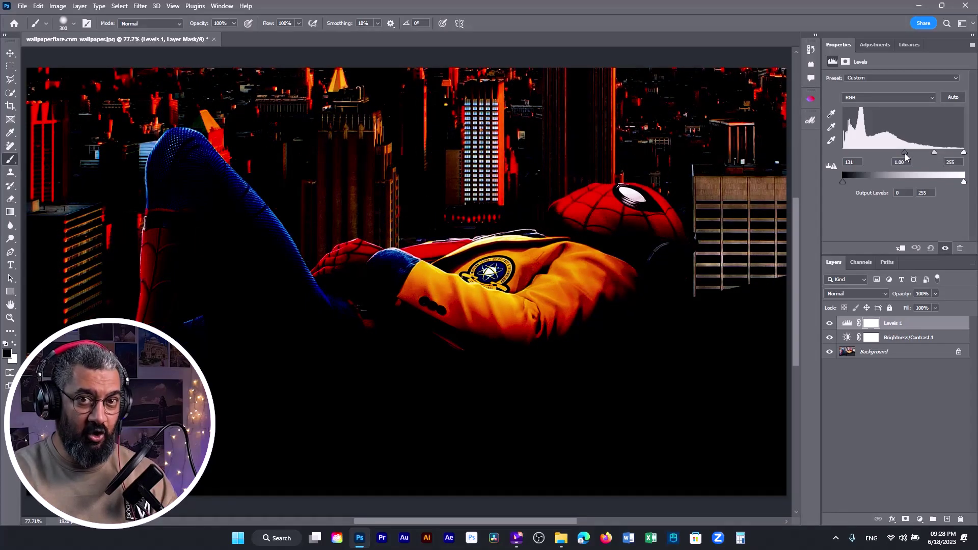
left_click_drag(906, 158, 824, 158)
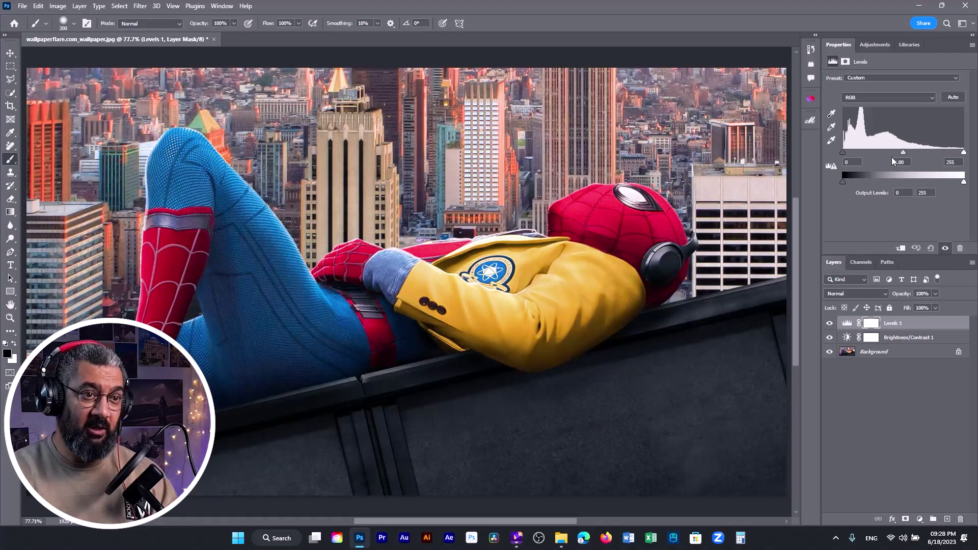
- Test darker and lighter RGB midtones in Levels at 0.52 and 2.39, and settle on 1.21
left_click_drag(903, 153, 906, 153)
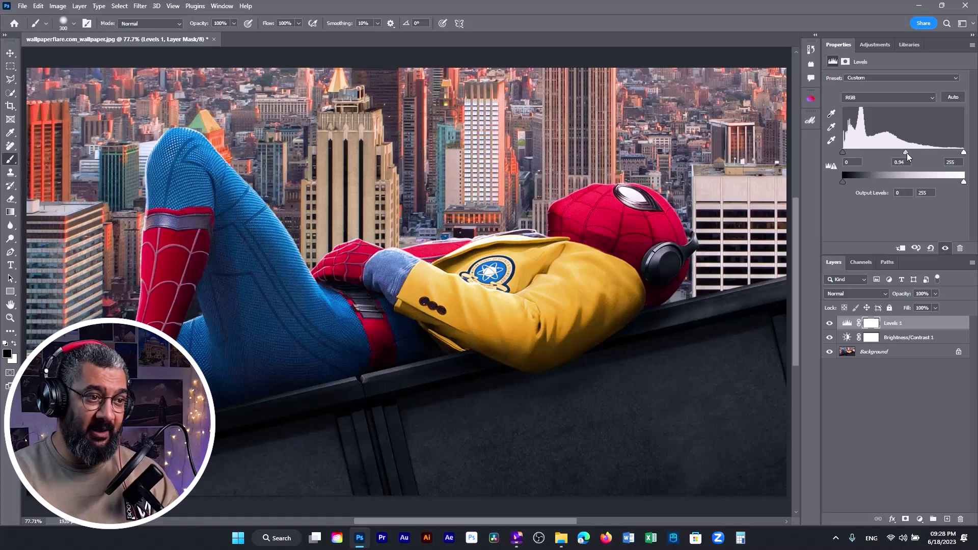
left_click_drag(908, 154, 926, 154)
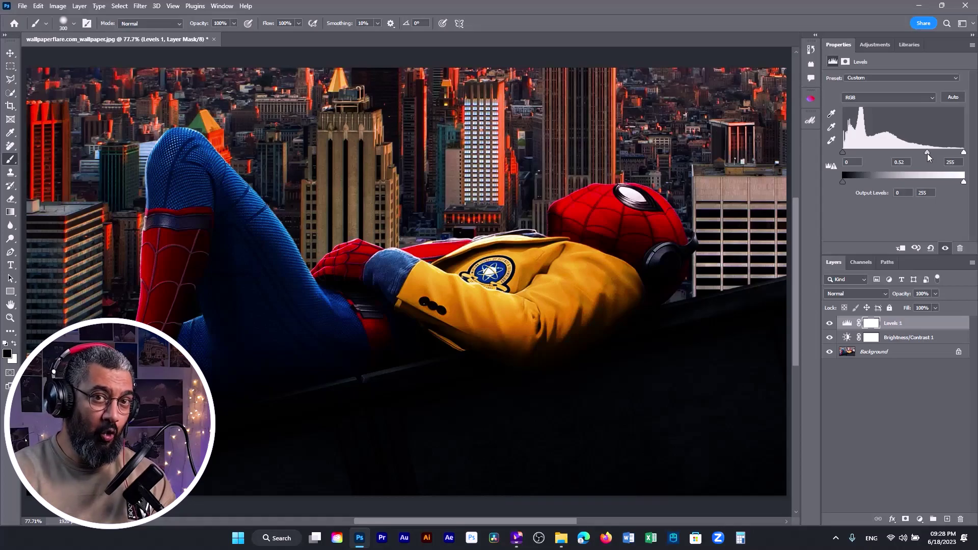
left_click_drag(926, 154, 866, 154)
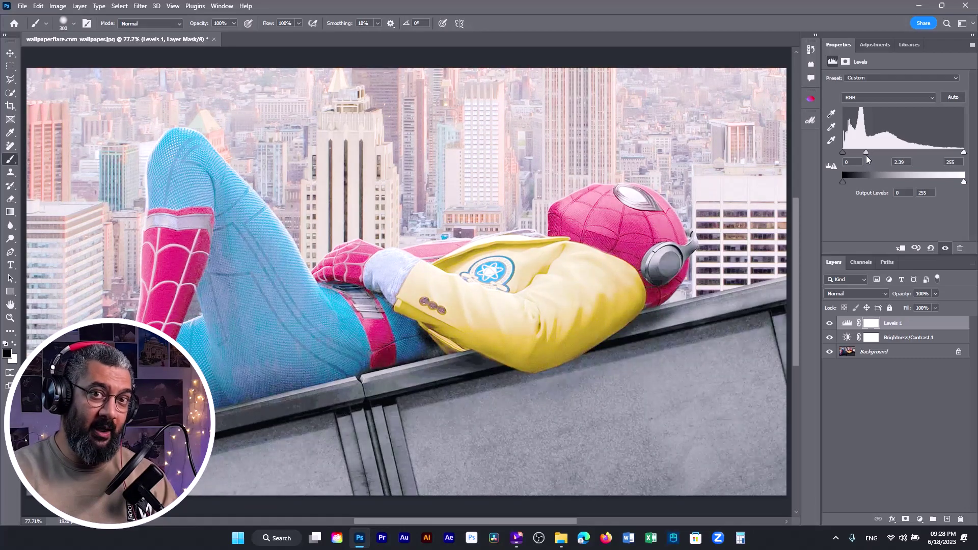
left_click_drag(866, 155, 896, 156)
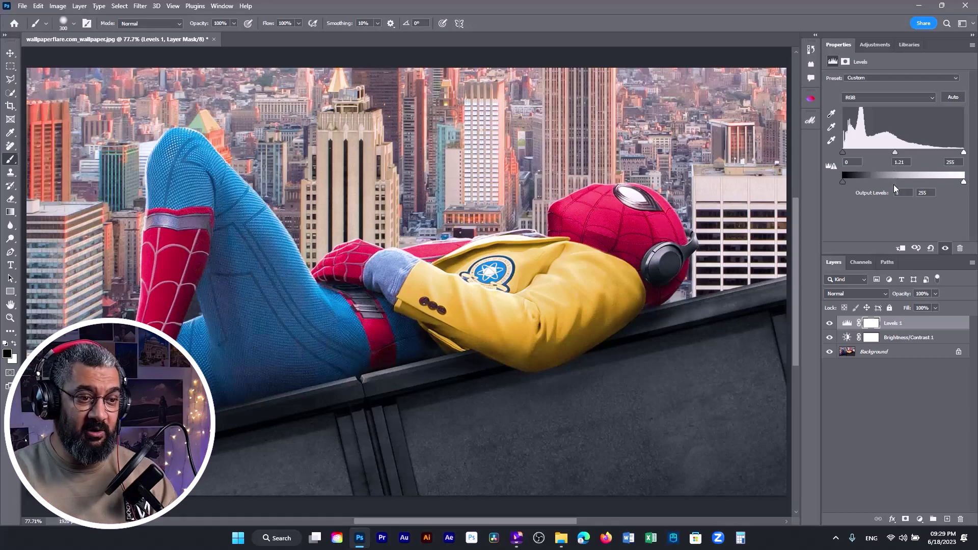
- Try the Levels Red channel with midtones at 1.53 and shifted white and black inputs, and restore its midtones to 1.00
left_click(878, 98)
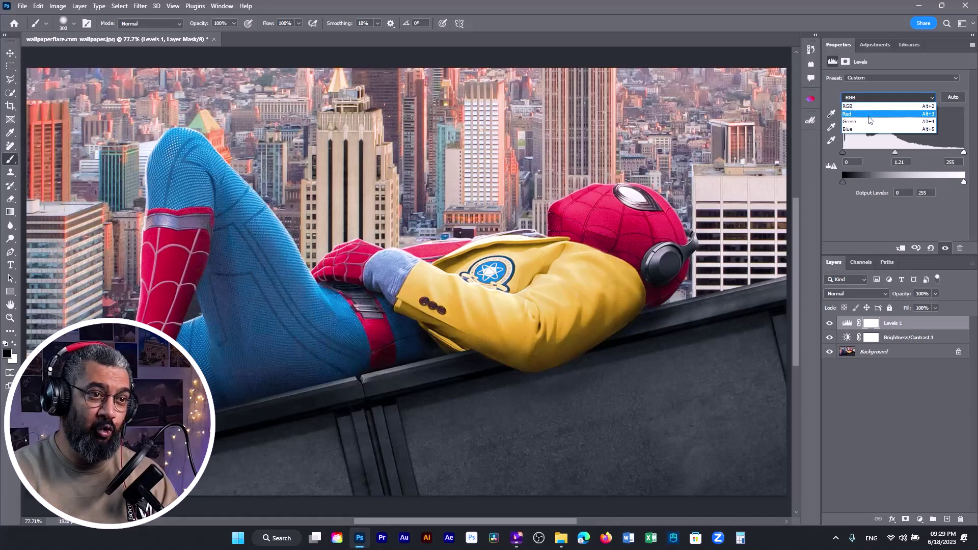
left_click(872, 115)
left_click_drag(903, 153, 883, 161)
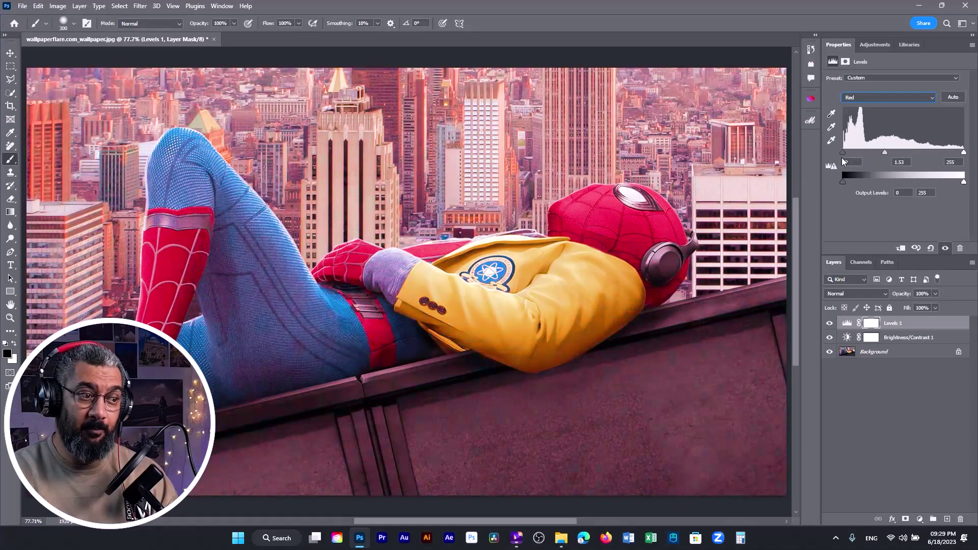
mouse_move(963, 152)
left_mouse_down()
mouse_move(909, 154)
mouse_move(964, 153)
left_mouse_up()
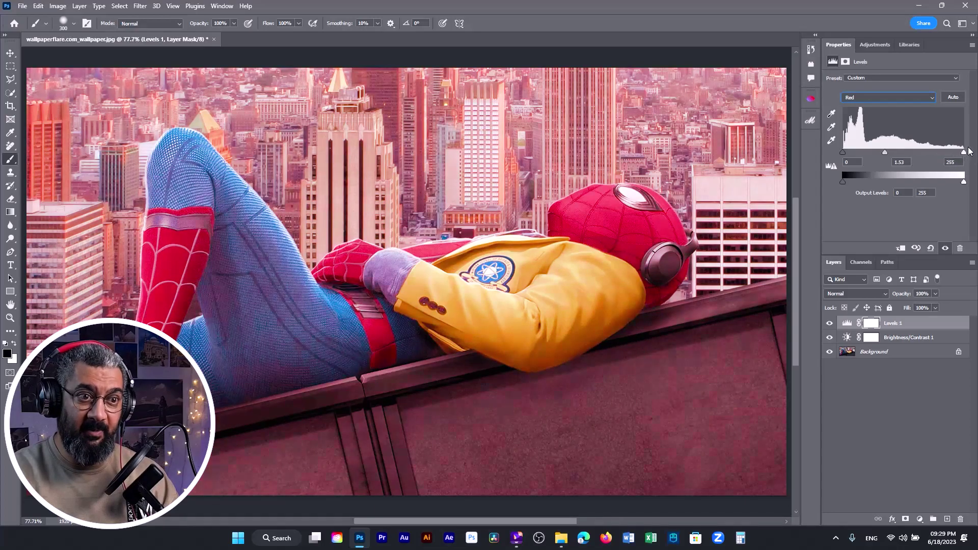
left_click_drag(843, 152, 807, 163)
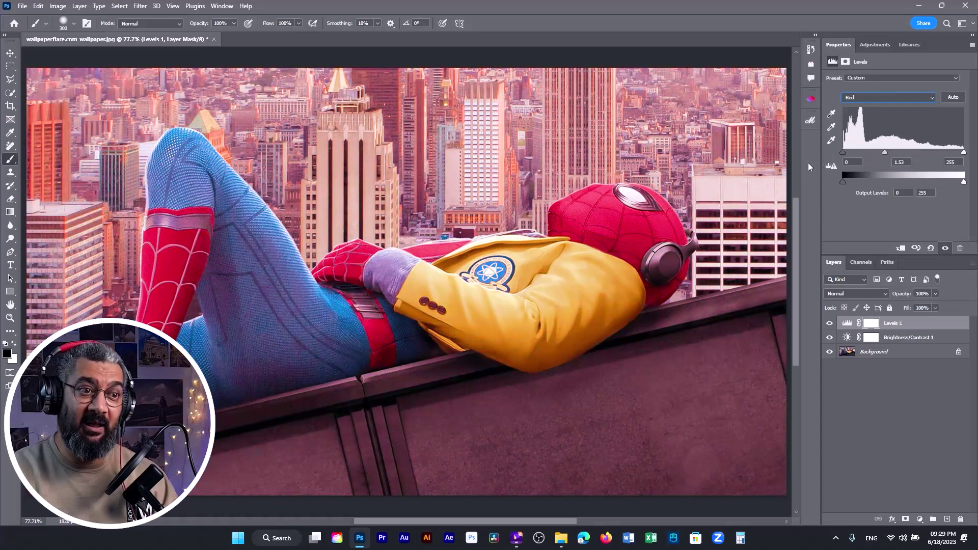
mouse_move(885, 153)
left_mouse_down()
mouse_move(869, 153)
mouse_move(912, 156)
mouse_move(864, 155)
mouse_move(903, 156)
left_mouse_up()
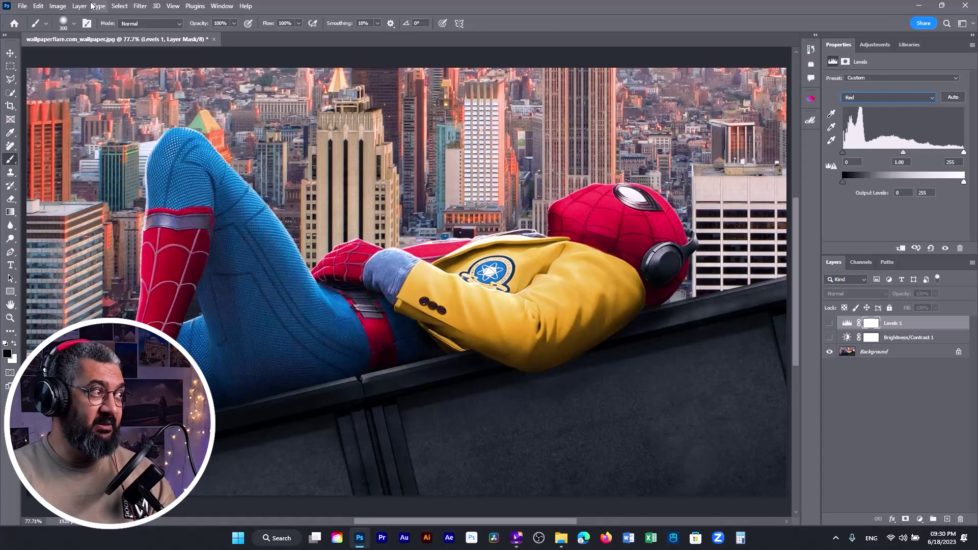
- Add a Curves adjustment layer above the Levels layer with default options
left_click(79, 6)
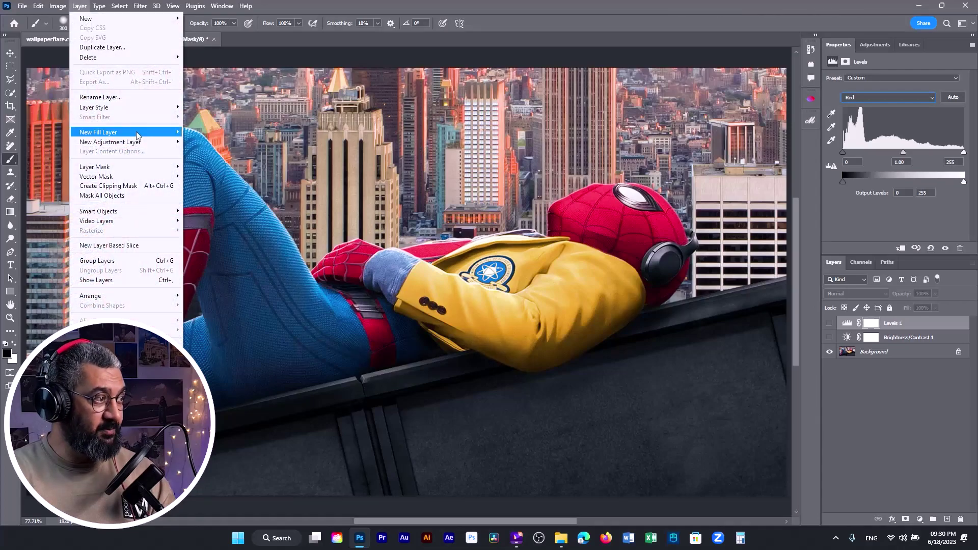
mouse_move(143, 142)
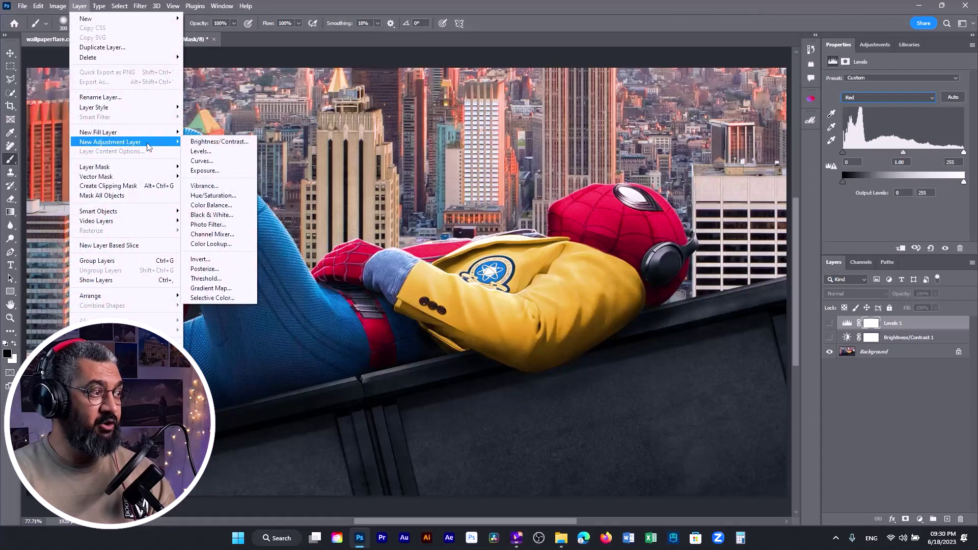
left_click(224, 162)
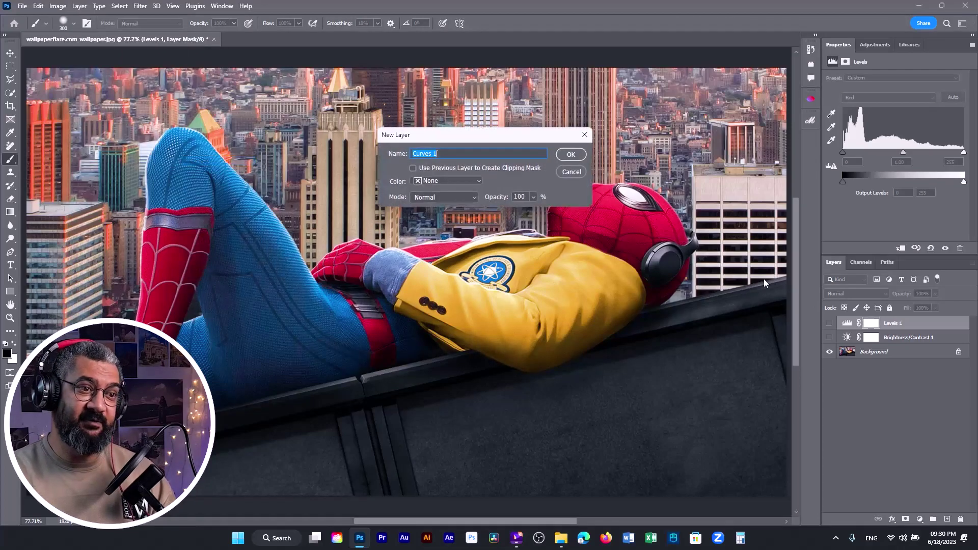
left_click(570, 156)
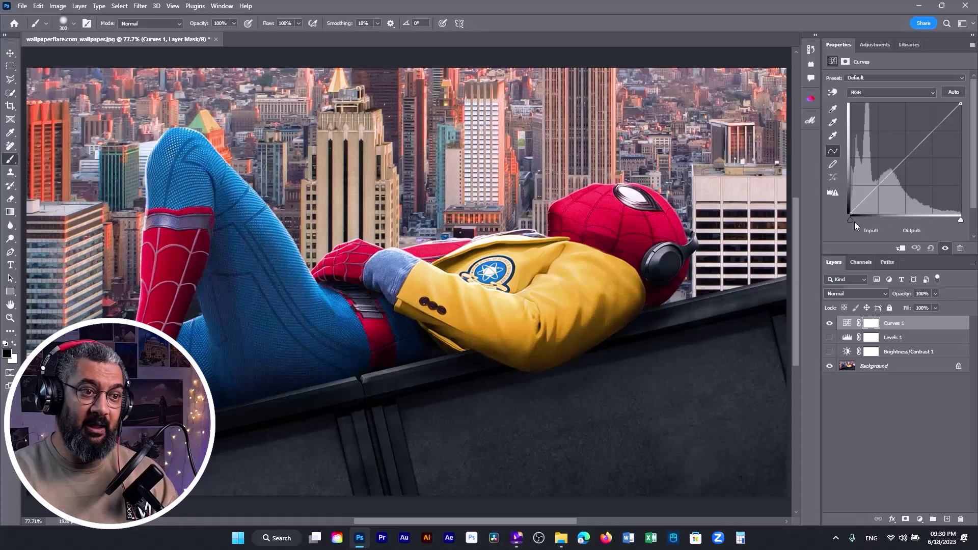
- Try moving the RGB curve's black and white points and pulling its midtones down, and undo the curve bend
mouse_move(850, 220)
left_mouse_down()
mouse_move(874, 220)
mouse_move(849, 220)
left_mouse_up()
mouse_move(961, 221)
left_mouse_down()
mouse_move(921, 222)
mouse_move(960, 221)
left_mouse_up()
left_click_drag(912, 151, 924, 177)
key("ctrl+z")
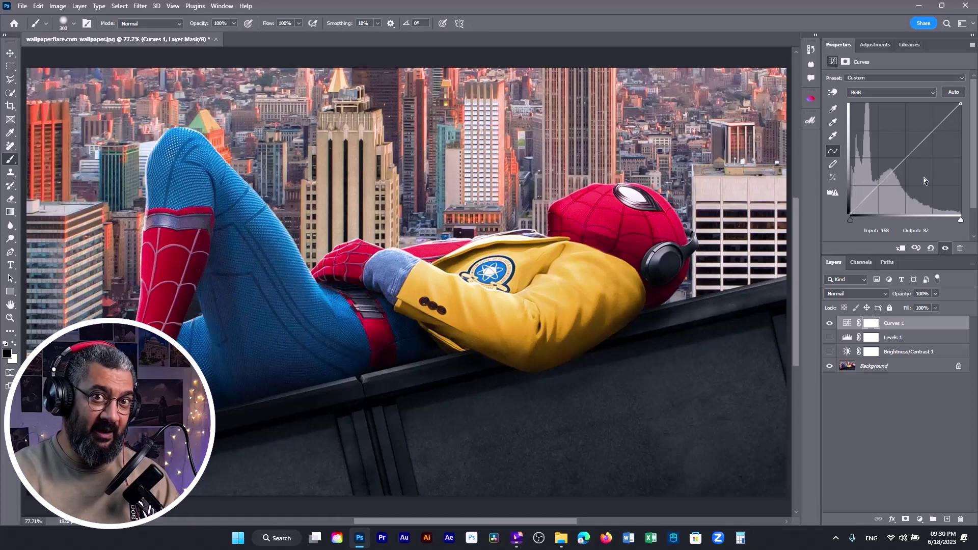
- Try bending the Curves Red channel down to input 142, output 91, and up to input 94, output 142, and straighten it again
left_click(887, 91)
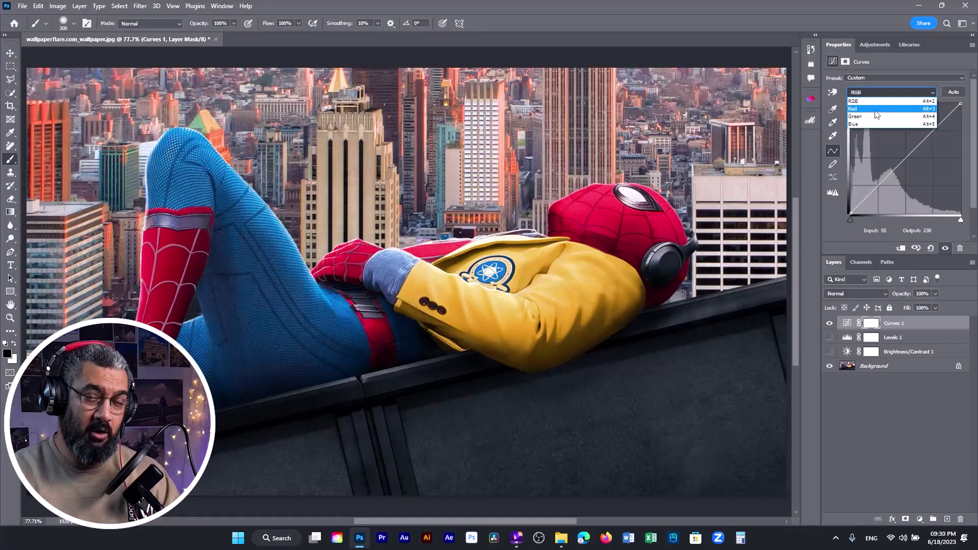
left_click(875, 110)
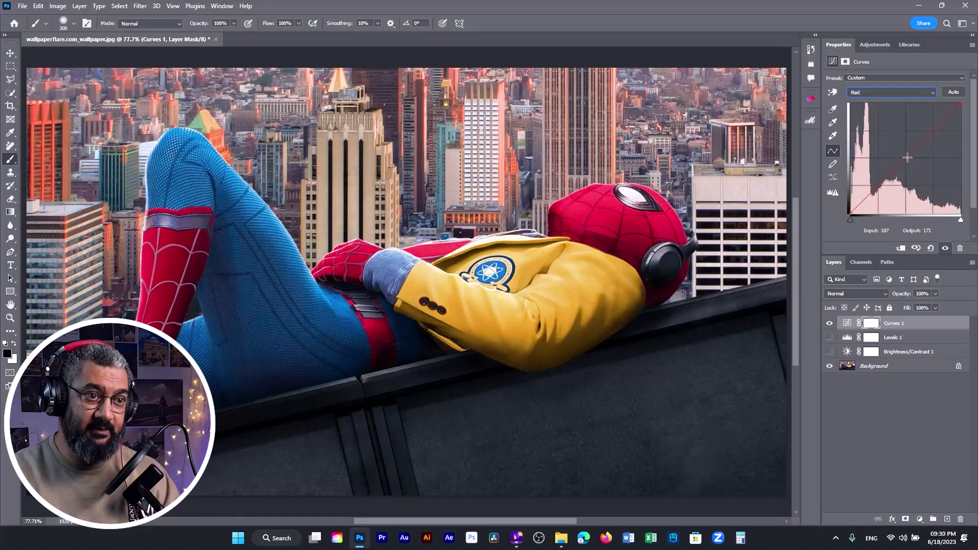
left_click(907, 159)
mouse_move(909, 162)
left_mouse_down()
mouse_move(918, 189)
mouse_move(896, 151)
mouse_move(912, 173)
left_mouse_up()
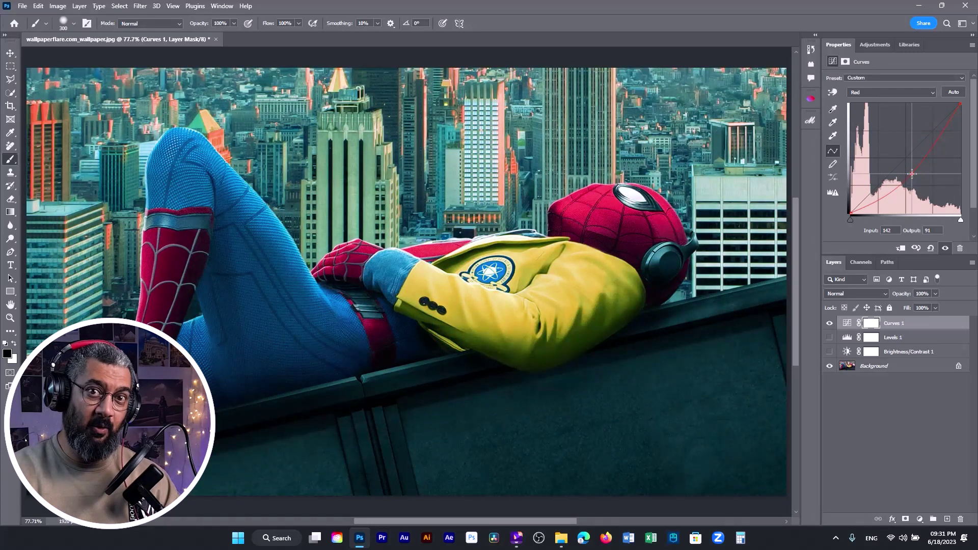
left_click_drag(911, 174, 891, 152)
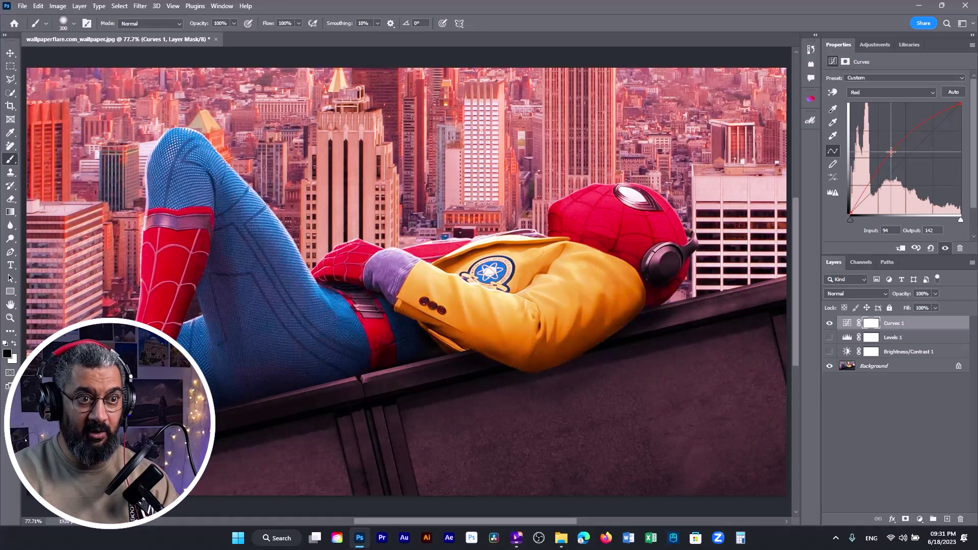
left_click_drag(891, 152, 913, 167)
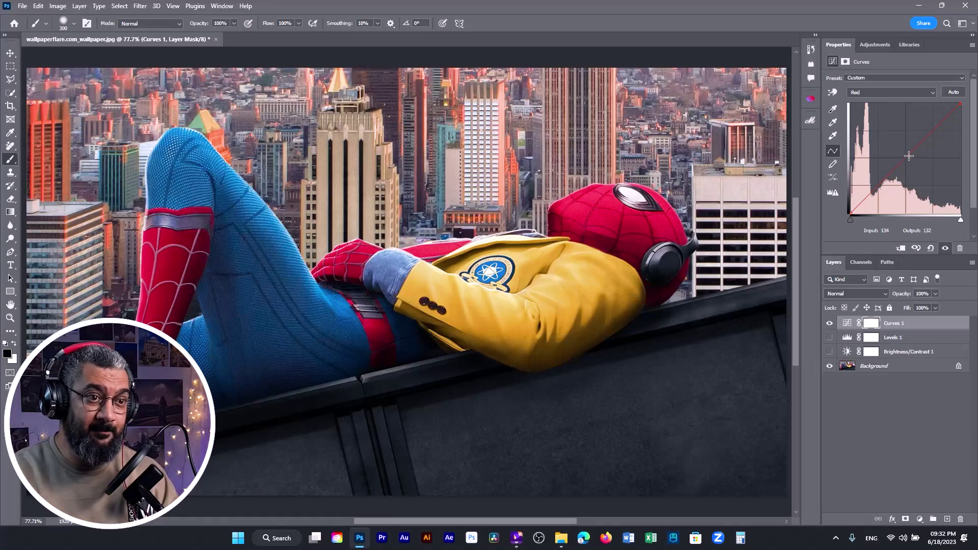
- Darken the midtones of the RGB curve by pulling its middle down to input 148, output 97
left_click(900, 94)
left_click(886, 97)
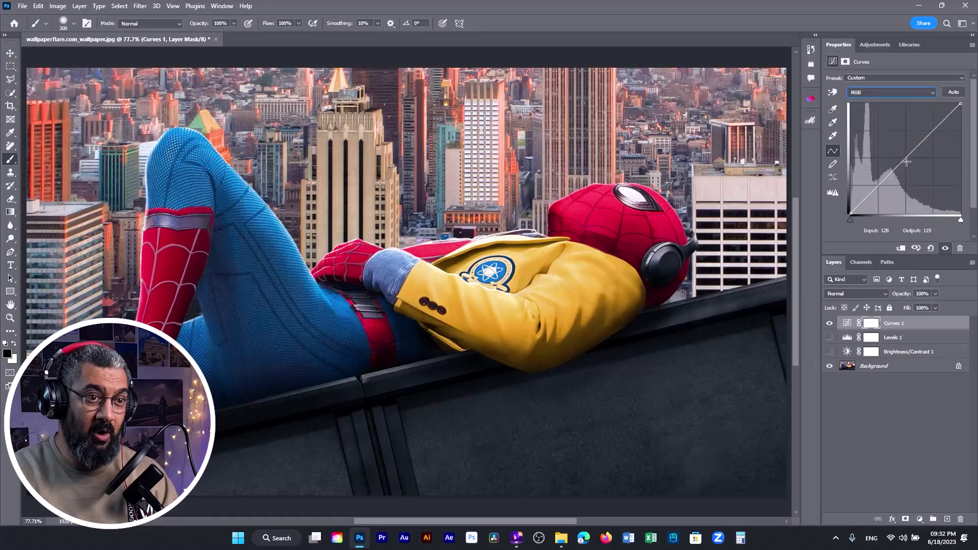
left_click_drag(907, 156, 914, 171)
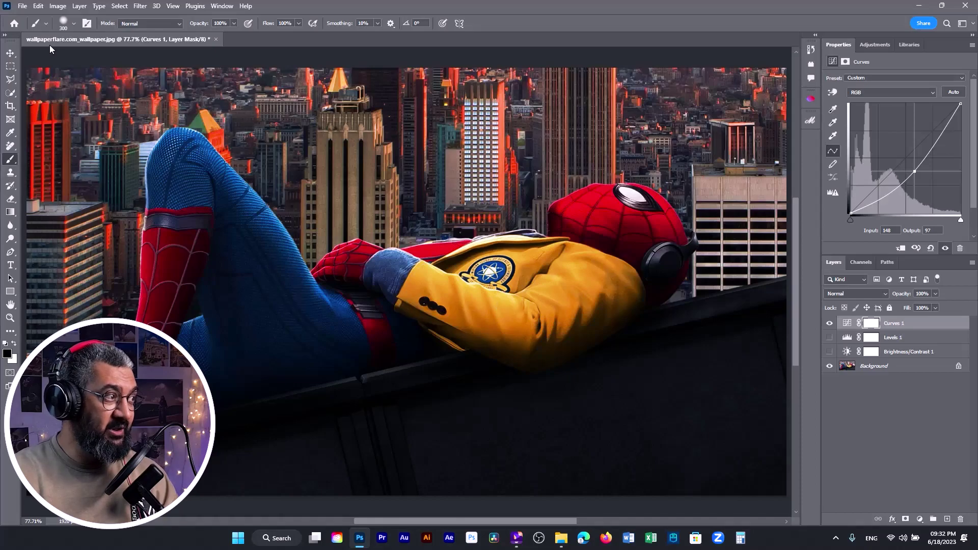
- Resize the Soft Round brush to 125 px, keeping its hardness at 0%
left_click(61, 24)
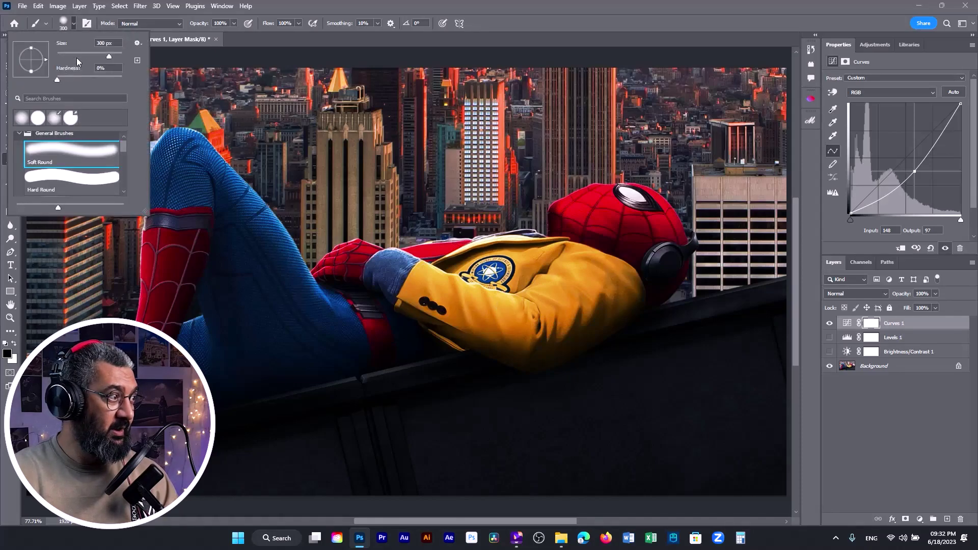
left_click_drag(108, 54, 92, 57)
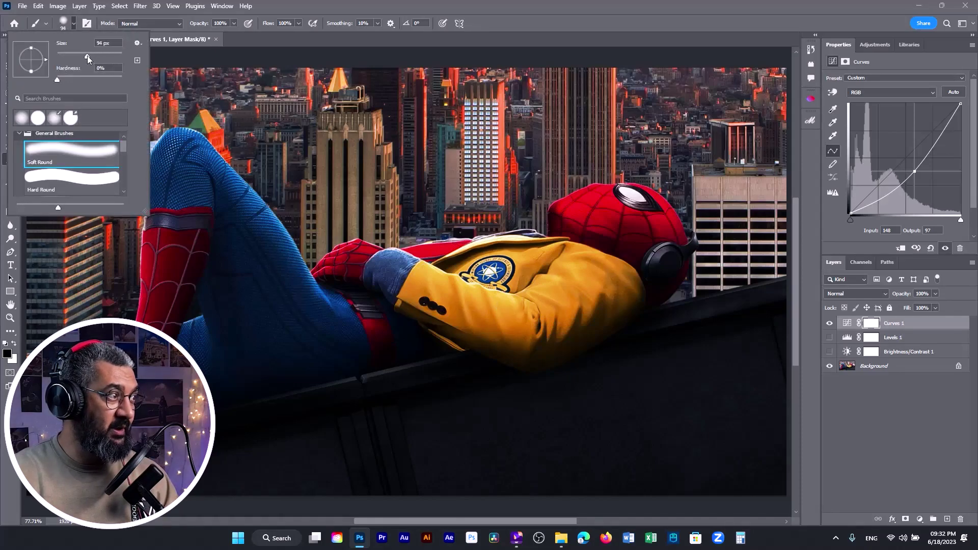
left_click(528, 127)
key("bracketright")
key("bracketright")
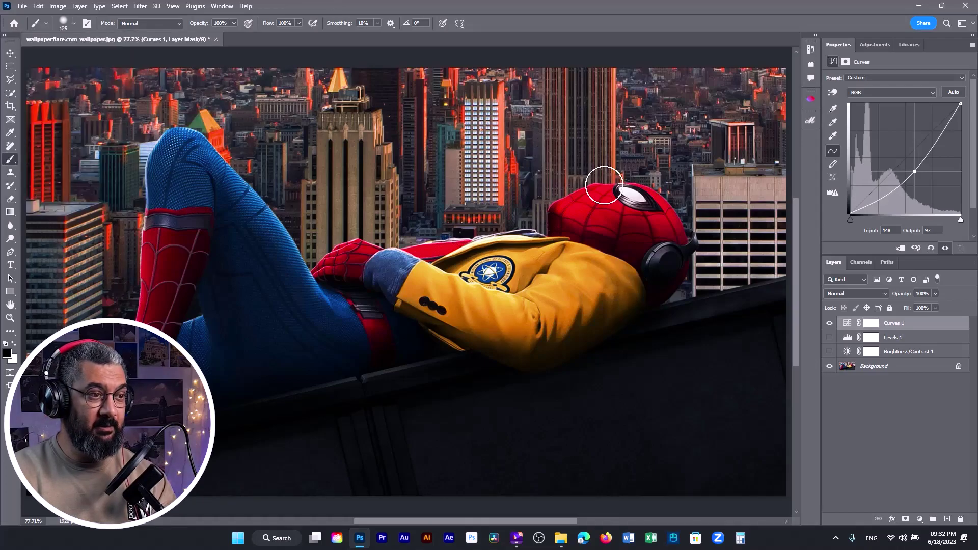
- Paint black over Spider-Man's whole figure on the Curves layer mask to exclude him from the darkening, and hide the Curves layer
mouse_move(568, 219)
left_mouse_down()
mouse_move(605, 201)
mouse_move(575, 215)
mouse_move(628, 204)
mouse_move(651, 228)
mouse_move(641, 205)
mouse_move(661, 225)
mouse_move(656, 261)
mouse_move(661, 248)
mouse_move(669, 258)
mouse_move(642, 281)
mouse_move(623, 247)
mouse_move(573, 254)
mouse_move(597, 245)
mouse_move(580, 299)
mouse_move(632, 281)
mouse_move(548, 322)
mouse_move(617, 301)
mouse_move(539, 339)
mouse_move(623, 290)
mouse_move(597, 317)
mouse_move(548, 337)
mouse_move(405, 304)
mouse_move(557, 262)
mouse_move(430, 262)
mouse_move(468, 259)
mouse_move(412, 275)
mouse_move(357, 258)
mouse_move(325, 280)
mouse_move(398, 300)
mouse_move(442, 293)
mouse_move(352, 335)
mouse_move(470, 313)
mouse_move(268, 367)
mouse_move(290, 340)
mouse_move(278, 296)
mouse_move(190, 159)
mouse_move(311, 304)
mouse_move(221, 263)
mouse_move(231, 310)
mouse_move(180, 357)
mouse_move(170, 261)
mouse_move(188, 207)
mouse_move(172, 175)
mouse_move(181, 148)
mouse_move(161, 290)
mouse_move(190, 355)
left_mouse_up()
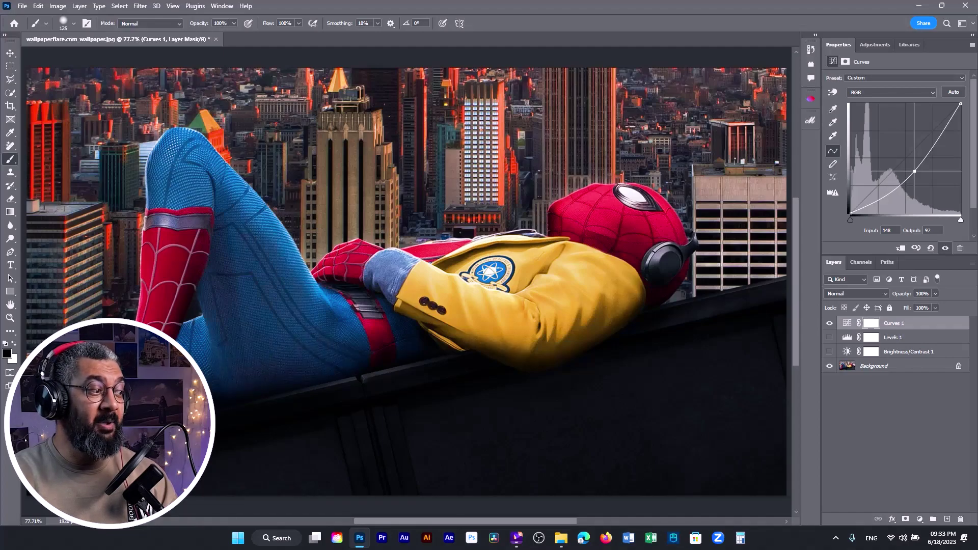
mouse_move(297, 366)
left_mouse_down()
mouse_move(438, 323)
mouse_move(508, 286)
left_mouse_up()
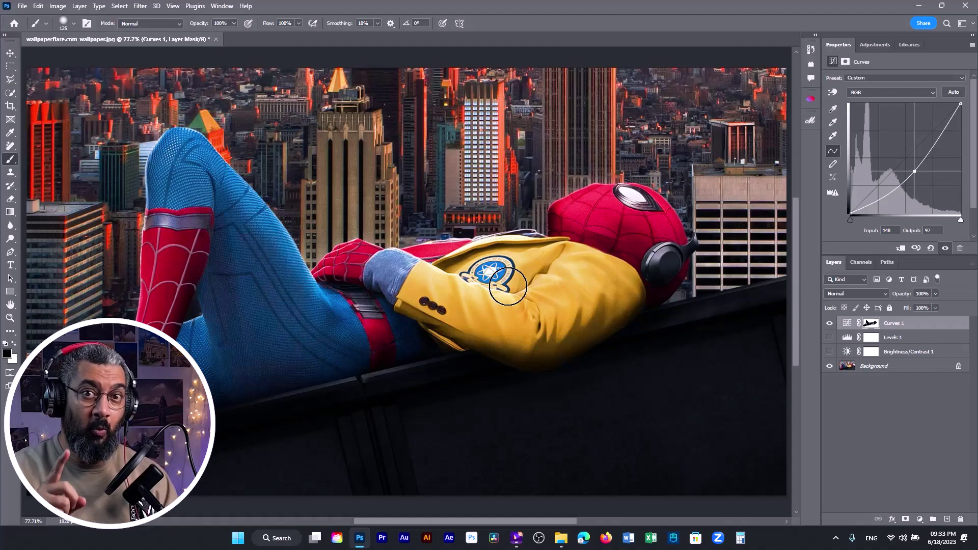
left_click(830, 324)
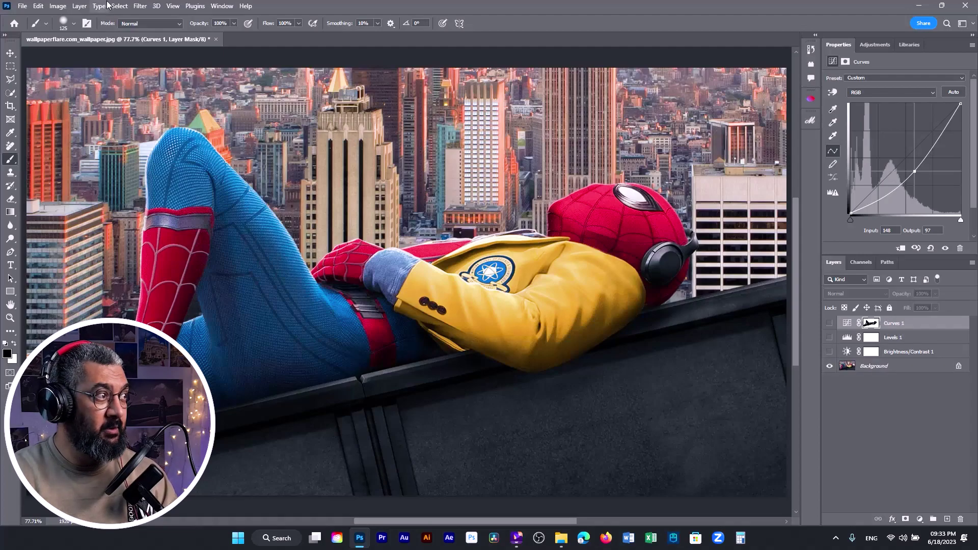
- Add a Hue/Saturation adjustment layer above the Curves layer with default options and raise its Master saturation to +80
left_click(82, 6)
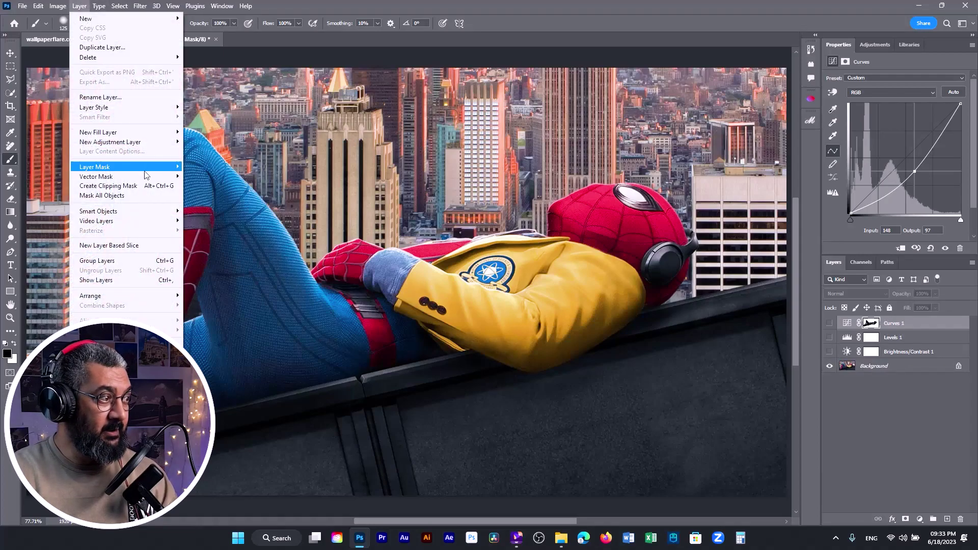
mouse_move(155, 139)
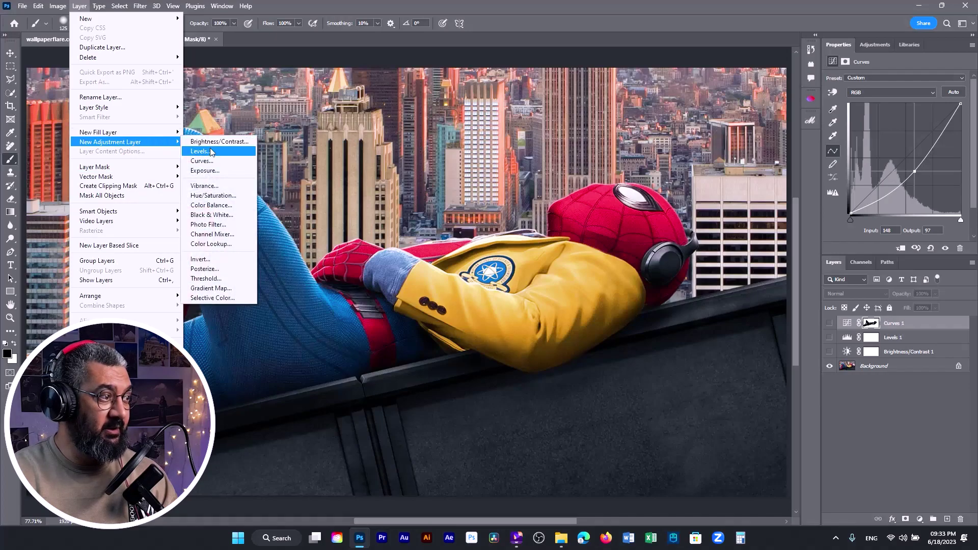
left_click(213, 196)
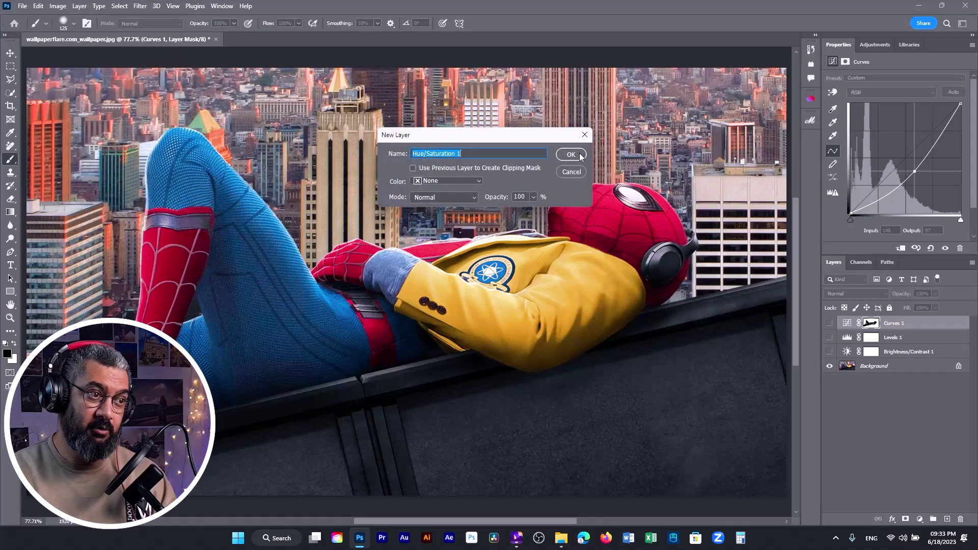
left_click(570, 155)
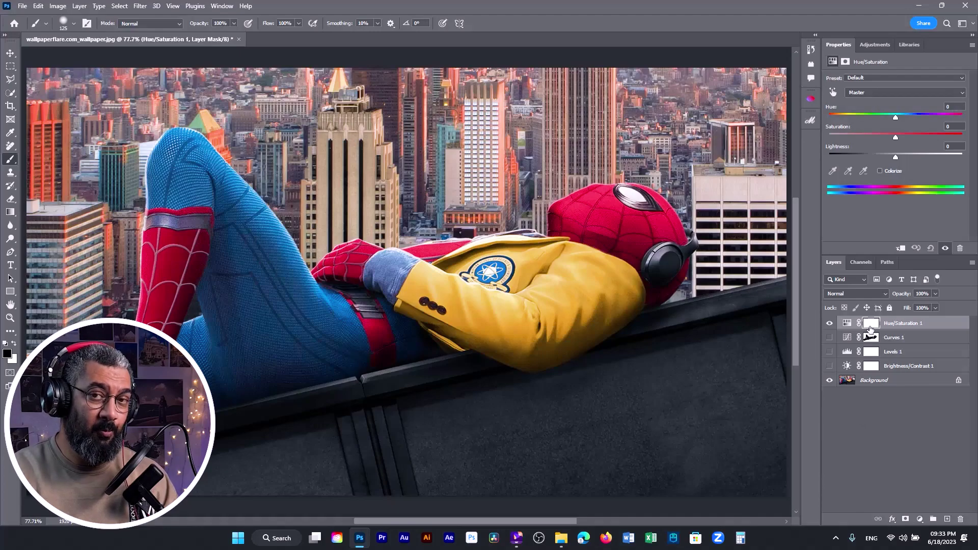
left_click(896, 137)
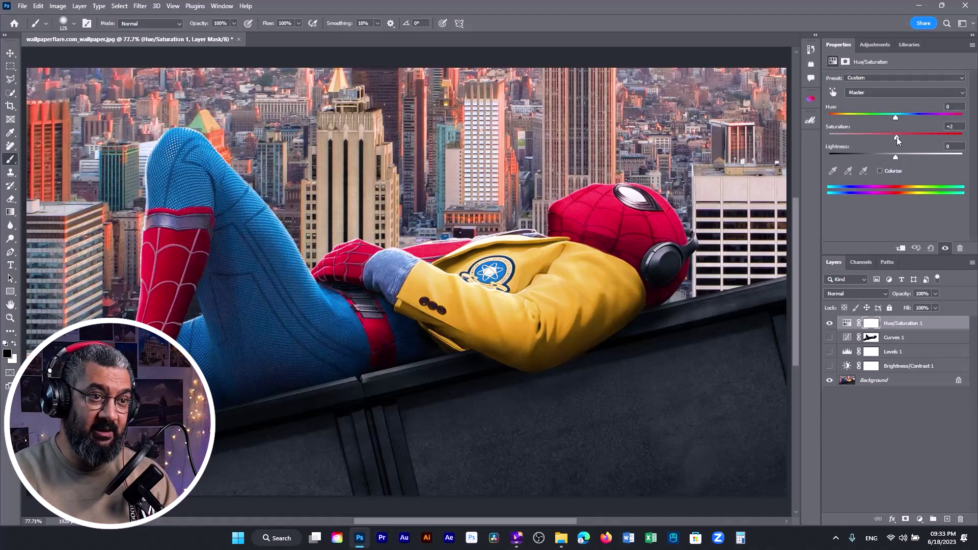
left_click_drag(900, 136, 950, 133)
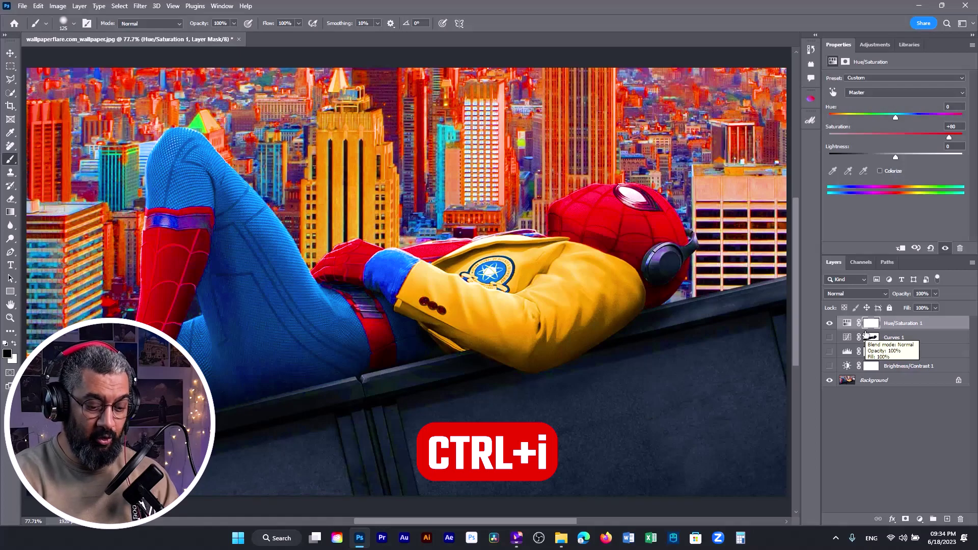
- Invert the Hue/Saturation mask to black and paint white over the upper skyline to saturate only those buildings
key("ctrl+i")
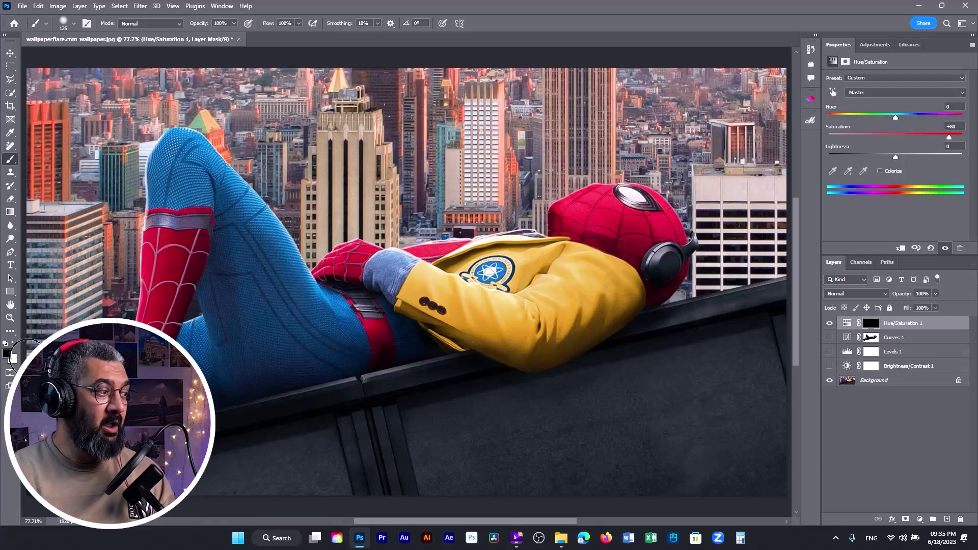
key("x")
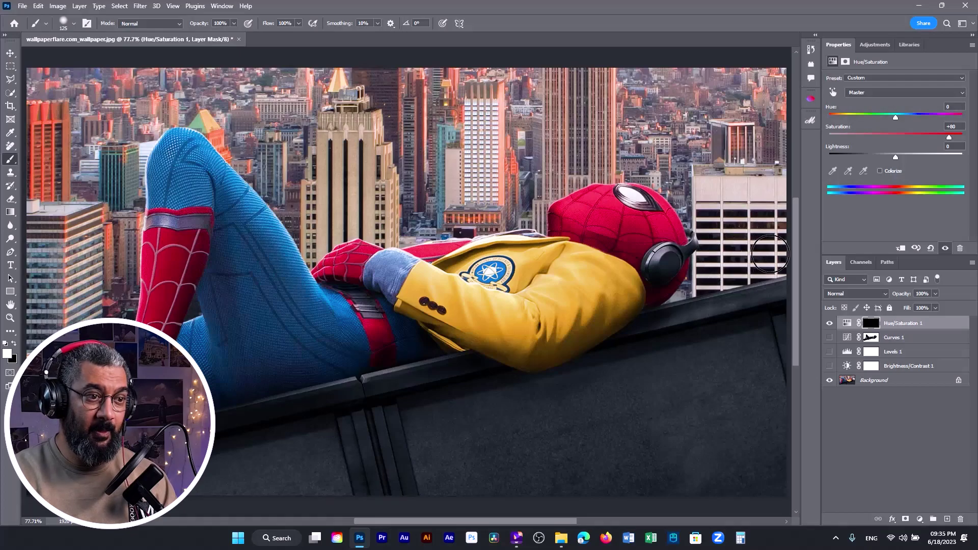
mouse_move(772, 91)
left_mouse_down()
mouse_move(564, 89)
mouse_move(710, 77)
mouse_move(577, 96)
mouse_move(588, 124)
mouse_move(751, 250)
mouse_move(732, 267)
mouse_move(758, 213)
mouse_move(749, 175)
mouse_move(718, 168)
mouse_move(740, 168)
mouse_move(558, 157)
mouse_move(657, 157)
mouse_move(735, 224)
mouse_move(725, 181)
mouse_move(634, 137)
mouse_move(525, 133)
mouse_move(615, 86)
mouse_move(31, 92)
left_mouse_up()
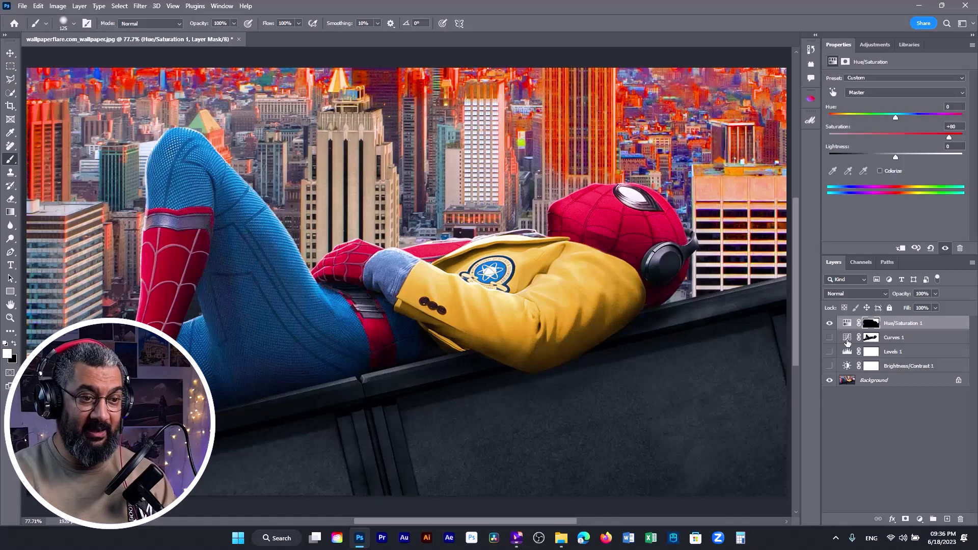
- Hide and delete the masked Hue/Saturation layer, and add a fresh Hue/Saturation adjustment layer with default options
left_click(829, 323)
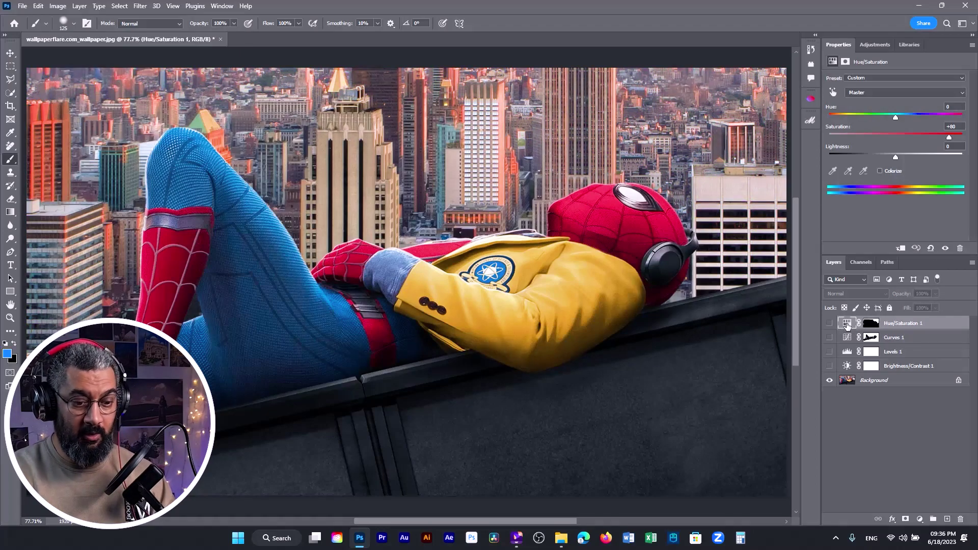
key("Delete")
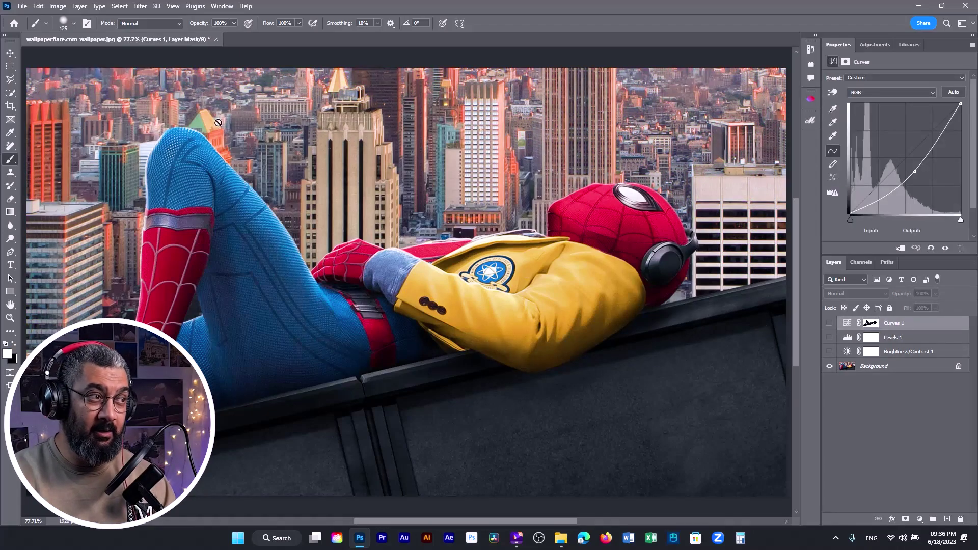
left_click(80, 6)
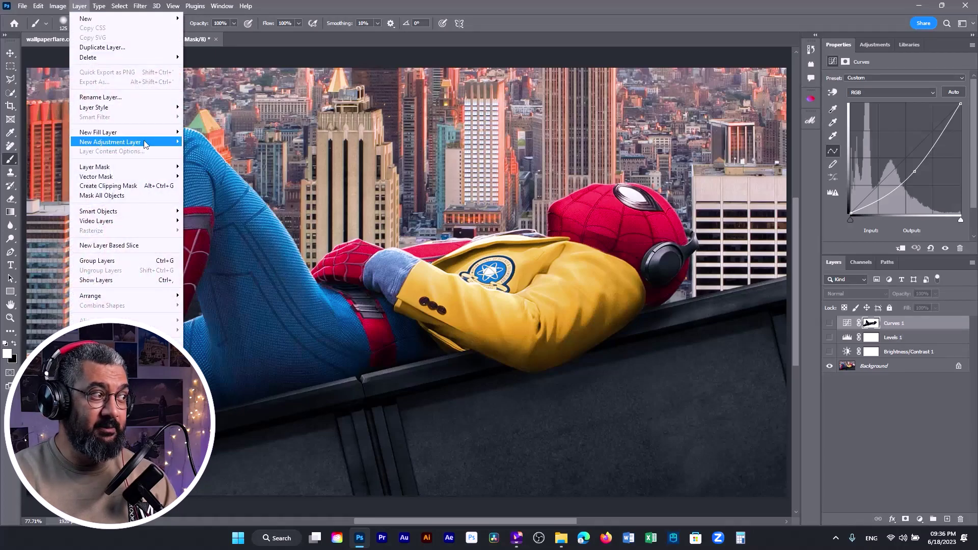
mouse_move(166, 145)
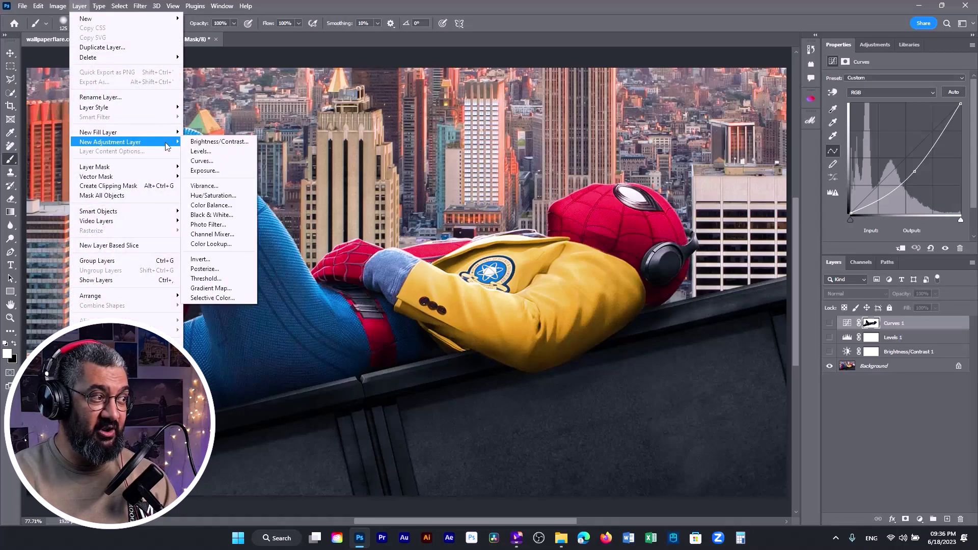
left_click(242, 197)
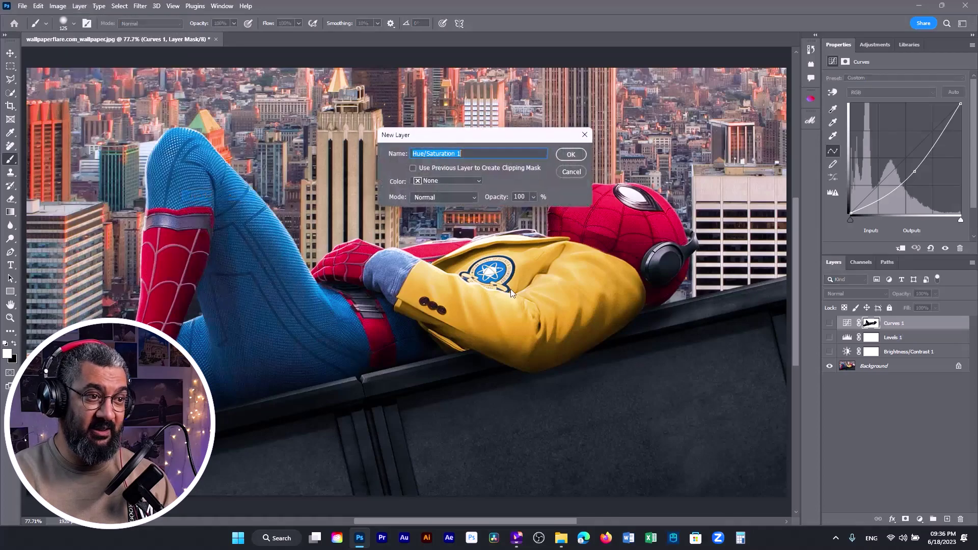
left_click(564, 161)
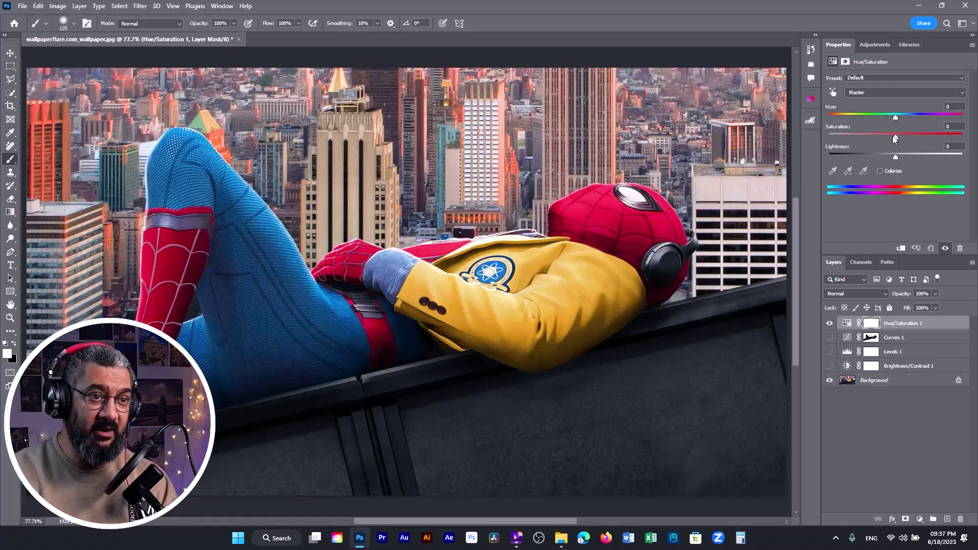
- Try raising the Master saturation to its maximum, and undo the change
left_click_drag(895, 137, 966, 142)
key("ctrl+z")
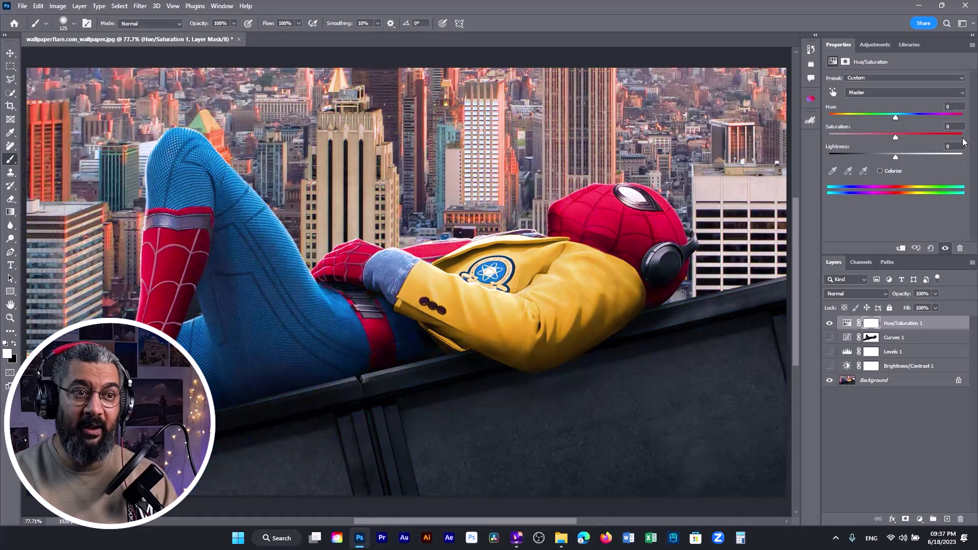
- Try the Reds range at saturation -100 and lightness +52, undo the lightness change and restore the saturation to 0
left_click(857, 93)
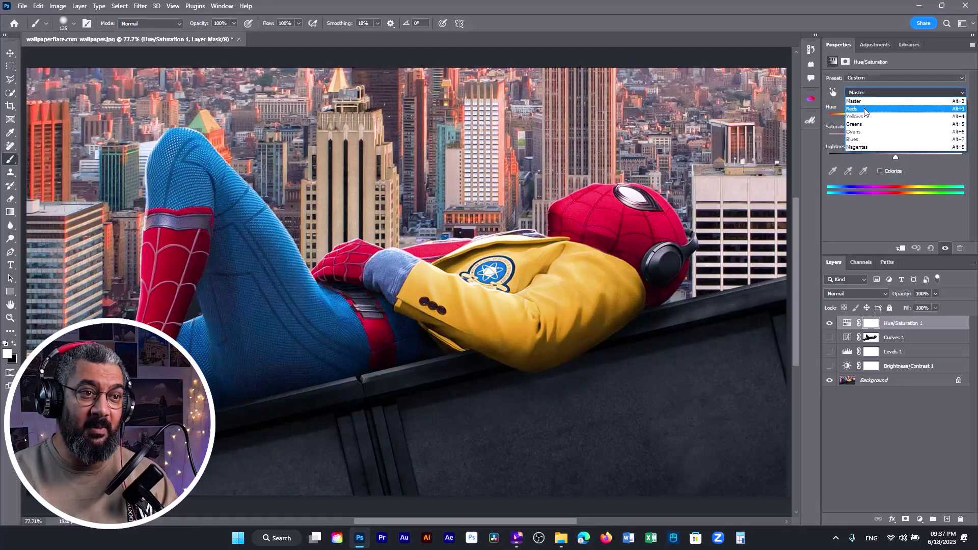
left_click(865, 110)
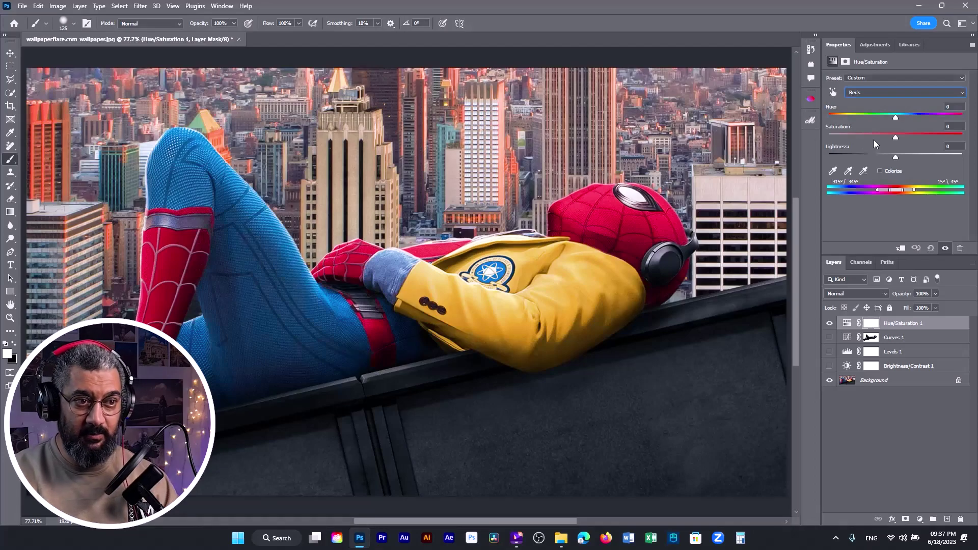
left_click_drag(895, 138, 813, 136)
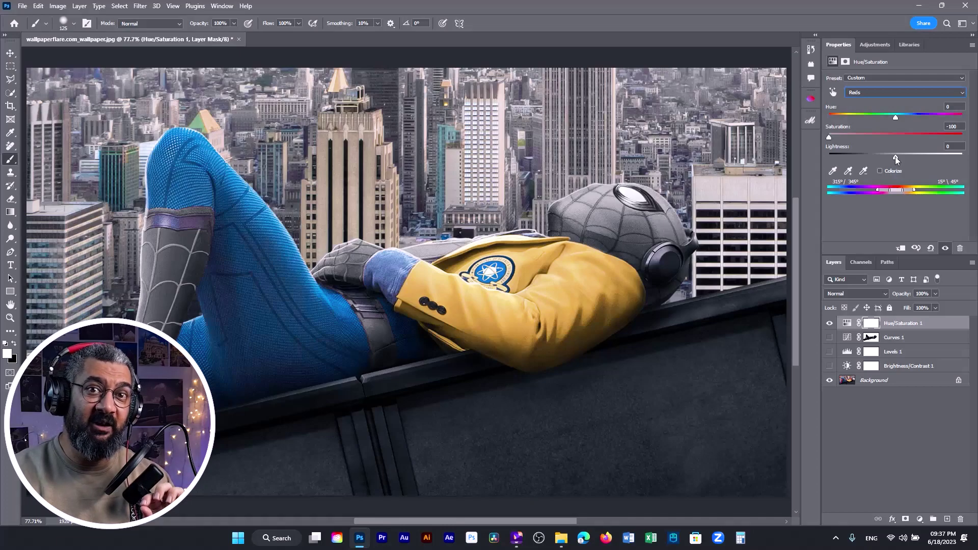
left_click_drag(896, 159, 929, 155)
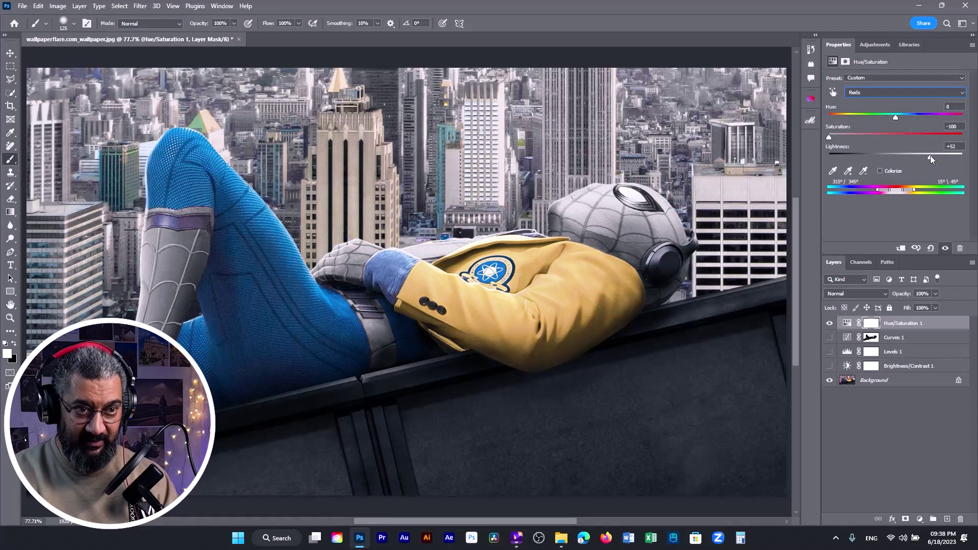
key("ctrl+z")
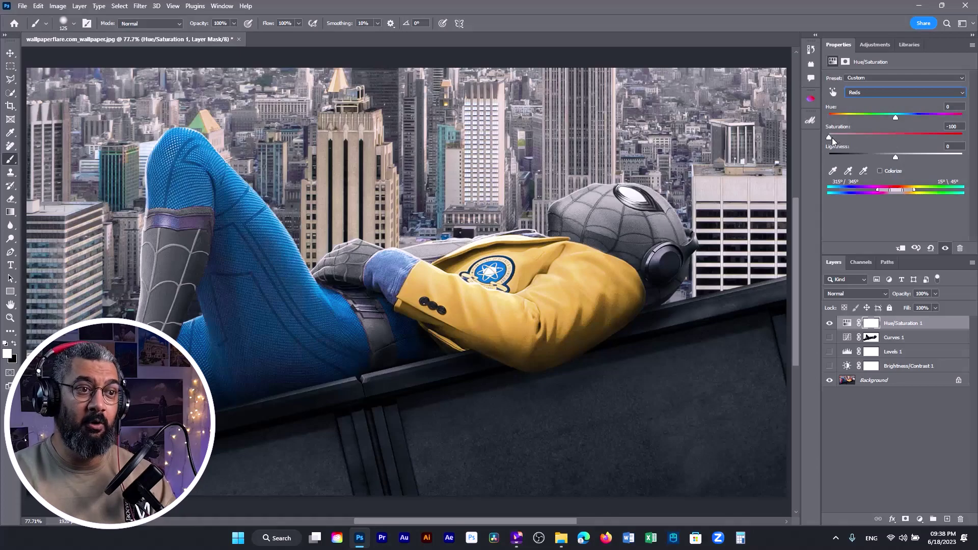
left_click_drag(830, 137, 896, 138)
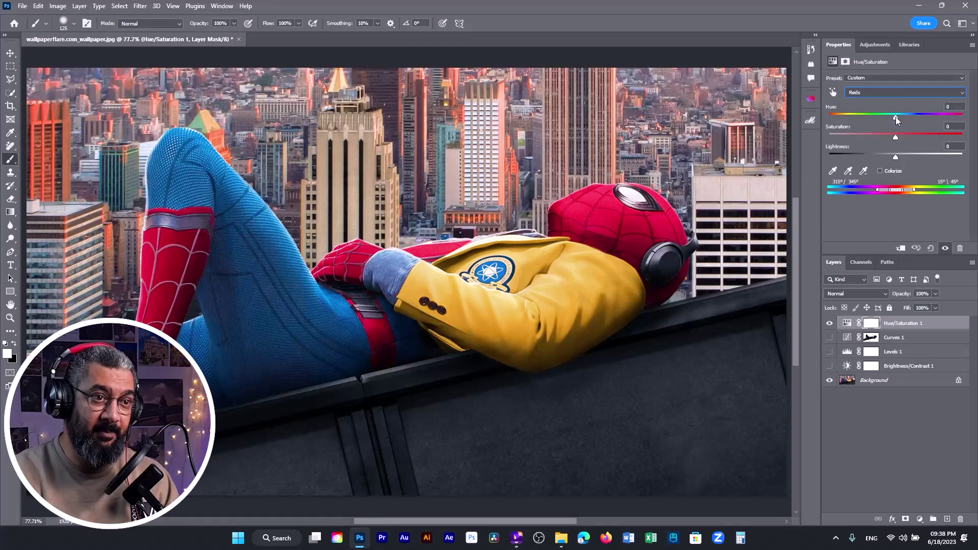
- Try shifting the Reds hue to -26, and to -17 with saturation at -28, and reset both values to 0
mouse_move(896, 120)
left_mouse_down()
mouse_move(848, 122)
mouse_move(921, 117)
mouse_move(878, 120)
left_mouse_up()
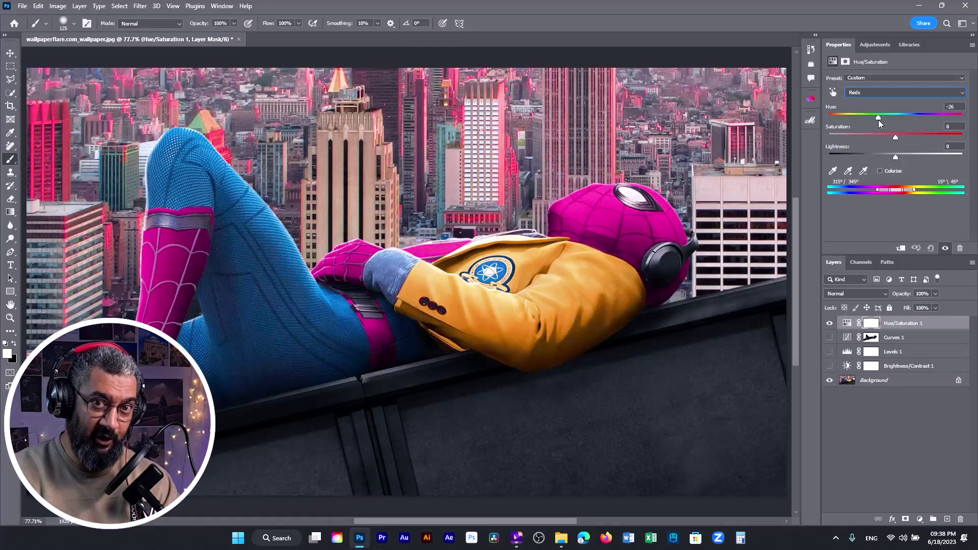
left_click_drag(878, 120, 898, 121)
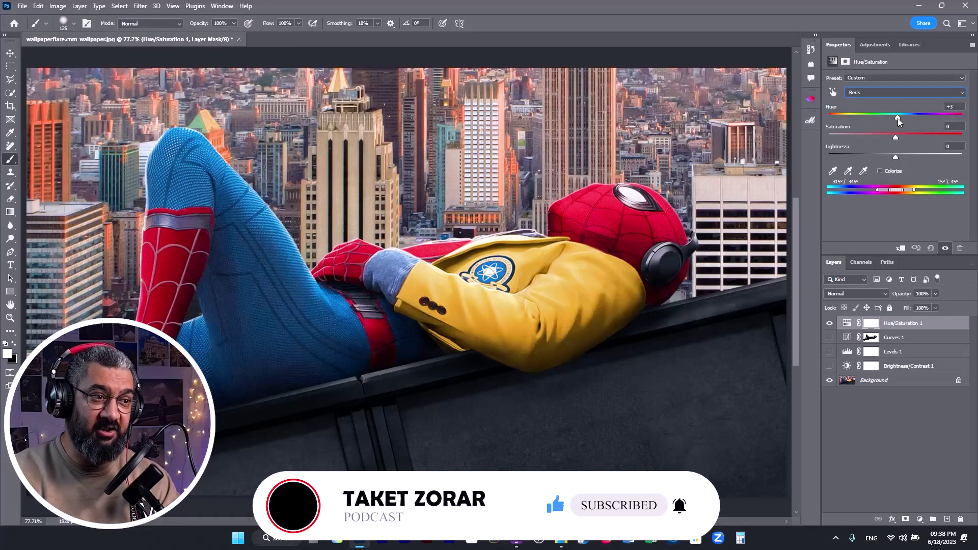
left_click_drag(897, 120, 876, 136)
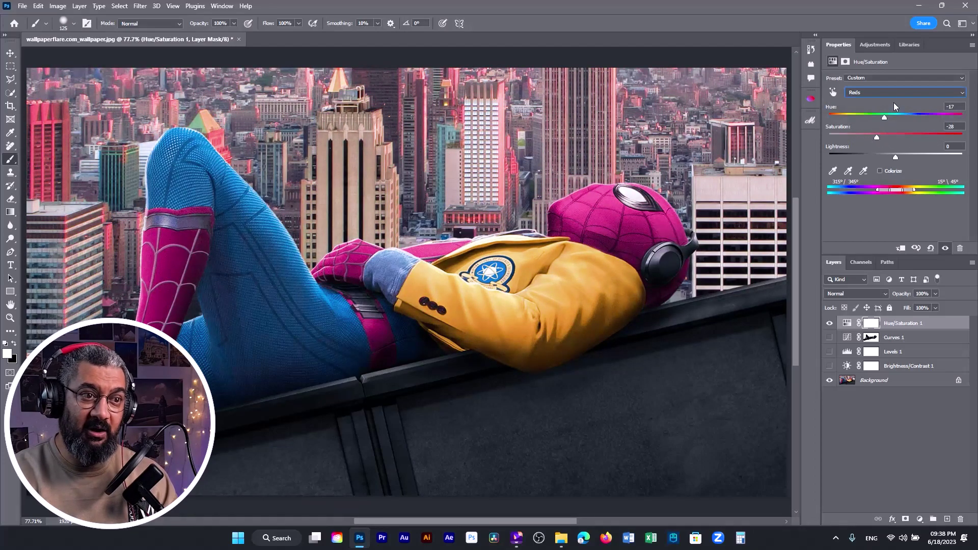
double_click(884, 117)
left_click_drag(877, 140, 897, 139)
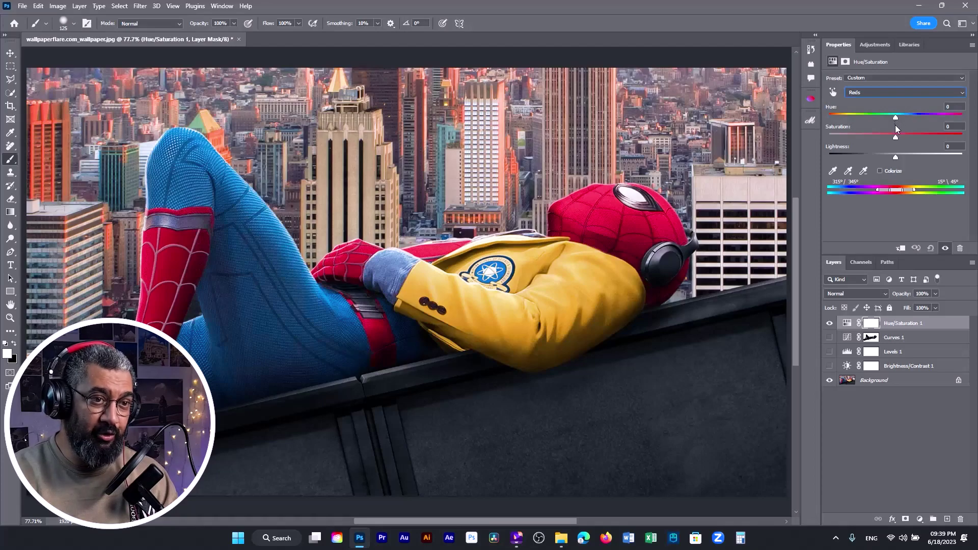
- Set the Reds saturation to -57 and add a second Hue/Saturation adjustment layer above it with default options
left_click_drag(895, 136, 860, 138)
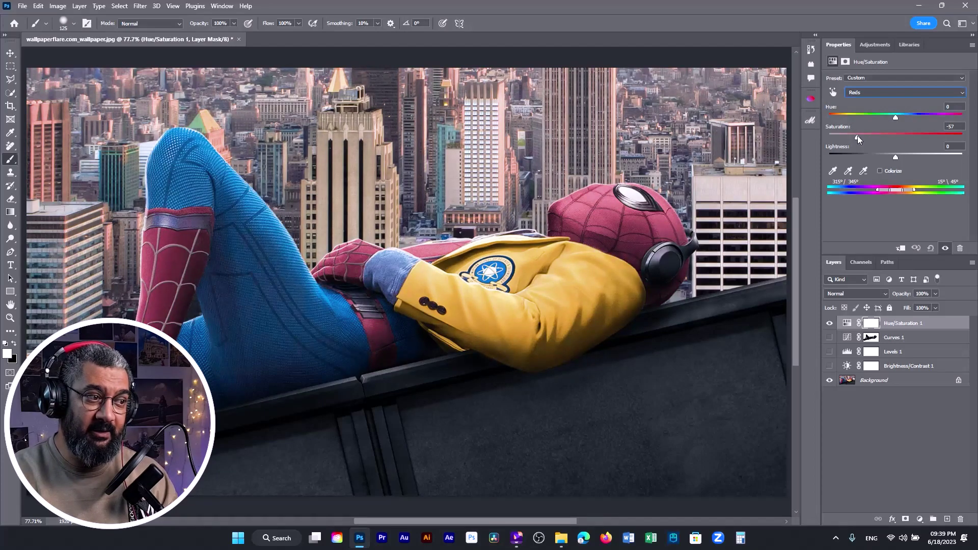
left_click(846, 323)
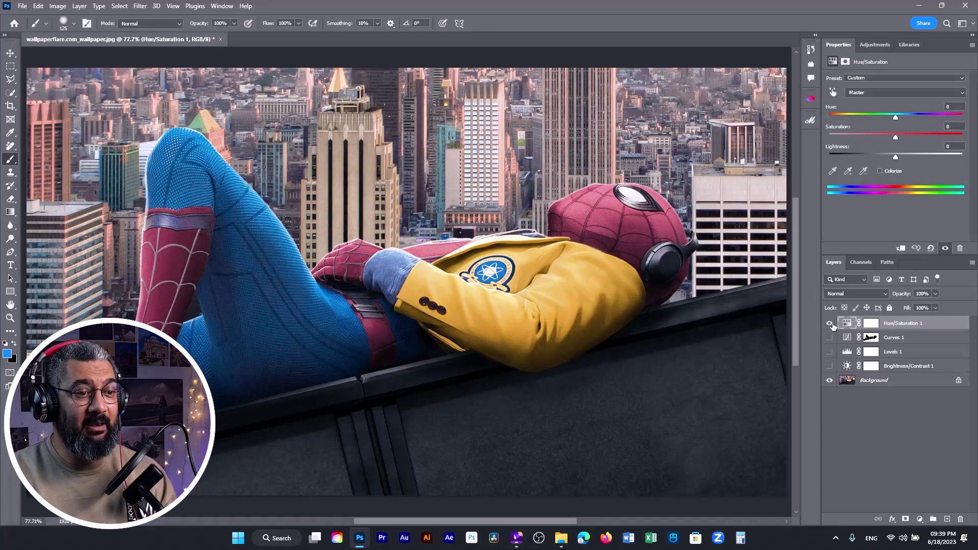
left_click(79, 5)
mouse_move(128, 141)
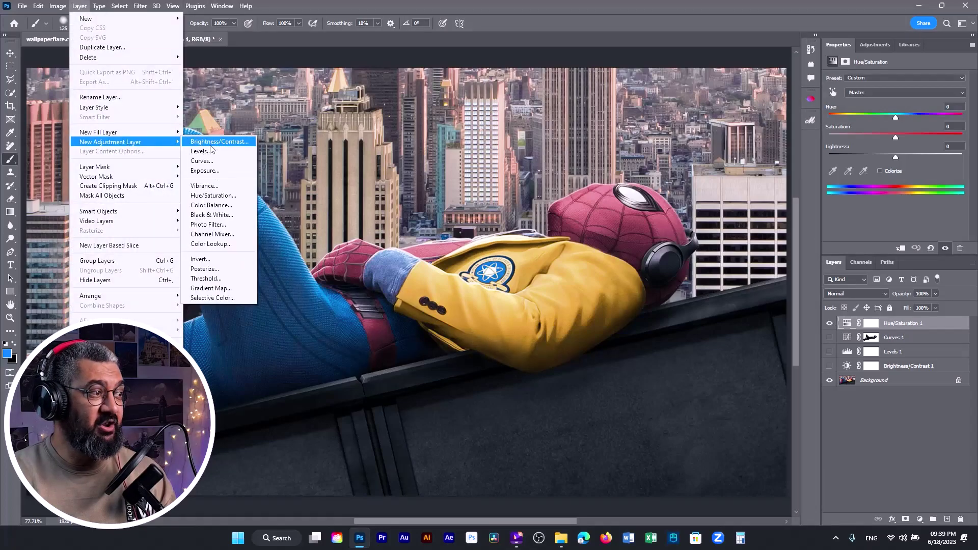
left_click(220, 195)
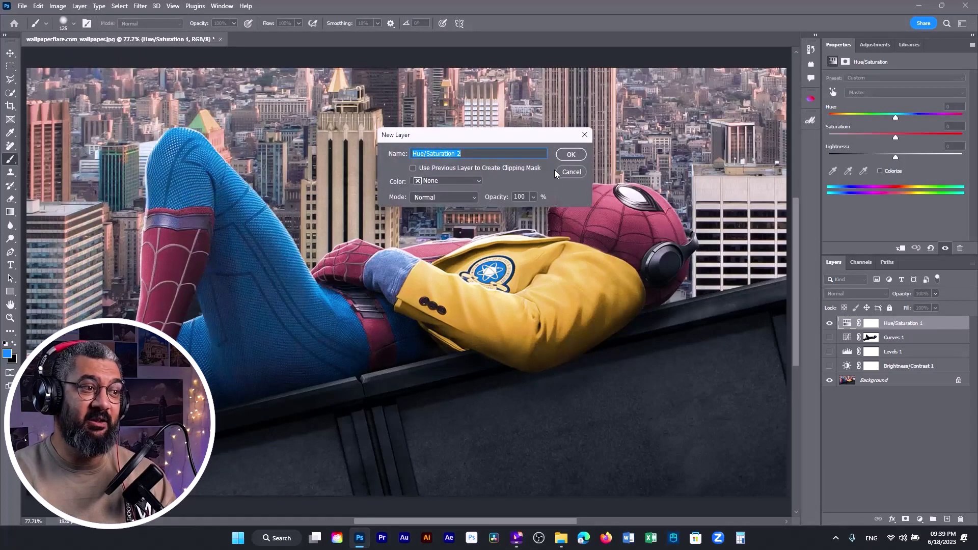
left_click(569, 156)
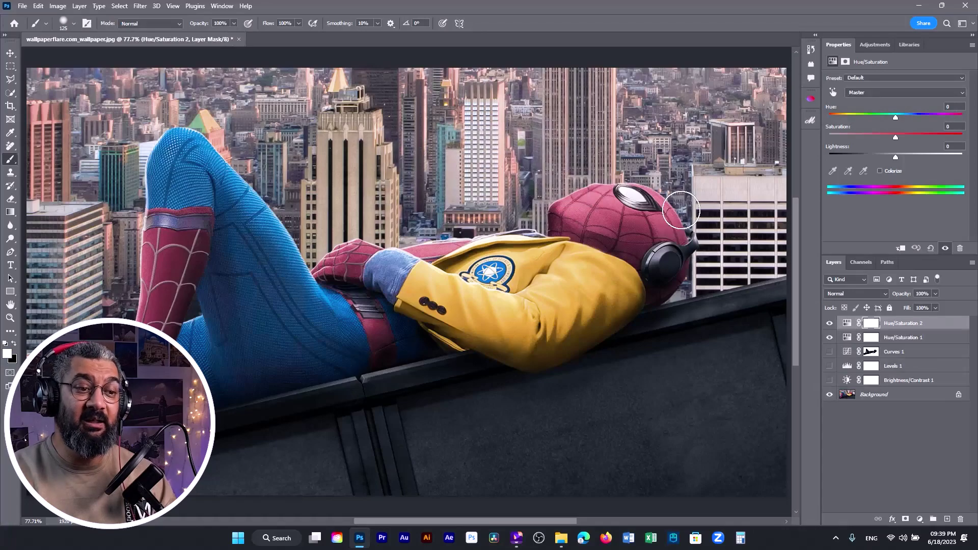
- Set the Blues range of the second Hue/Saturation layer to hue -84, saturation +61 and lightness -37
left_click(868, 93)
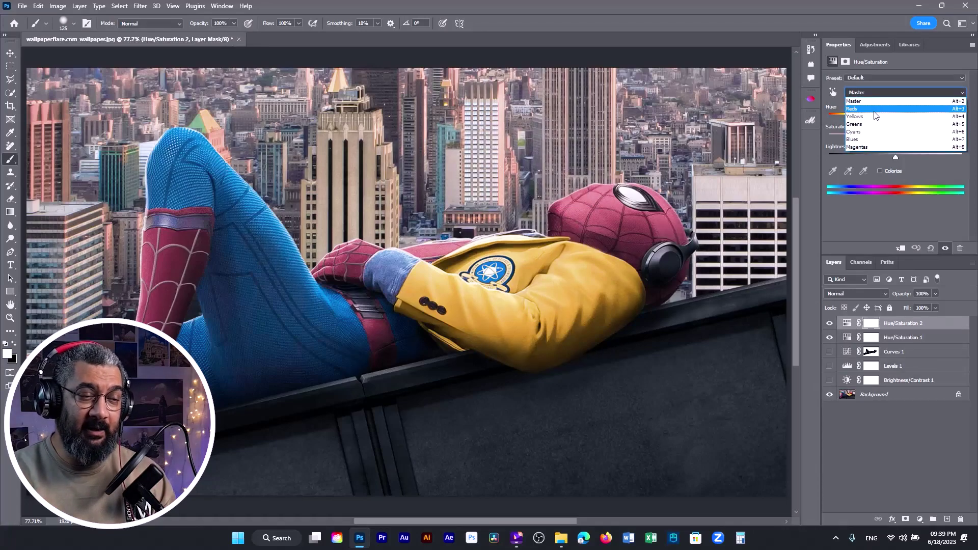
left_click(868, 140)
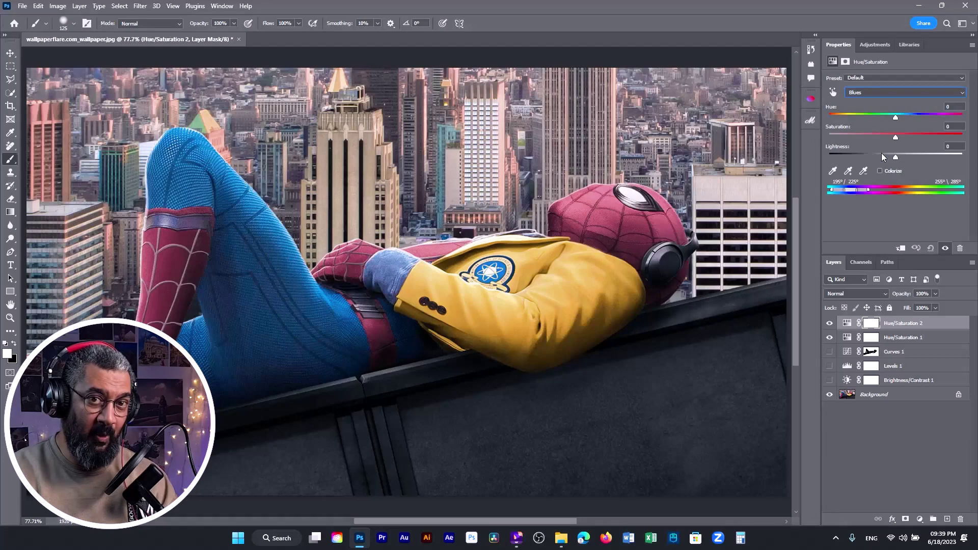
left_click_drag(895, 137, 927, 136)
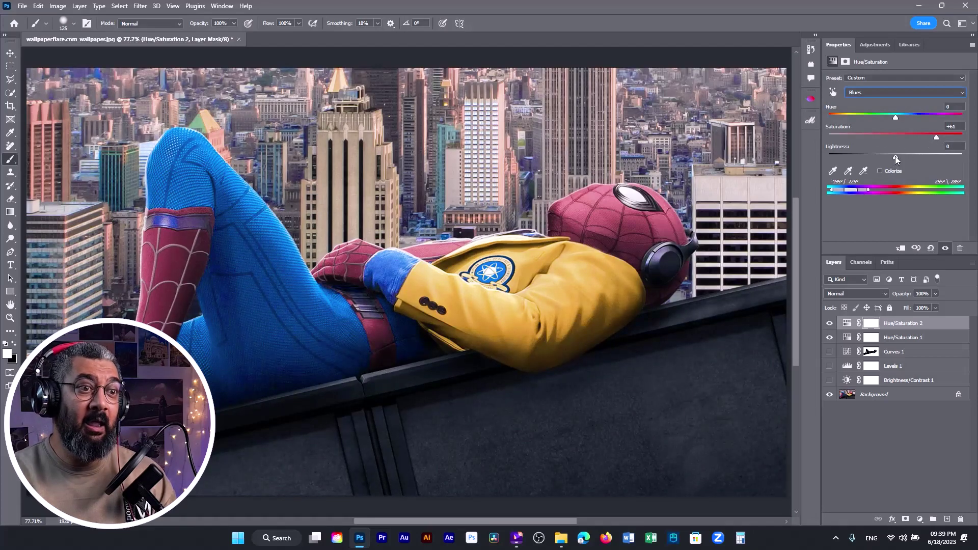
left_click_drag(894, 156, 873, 163)
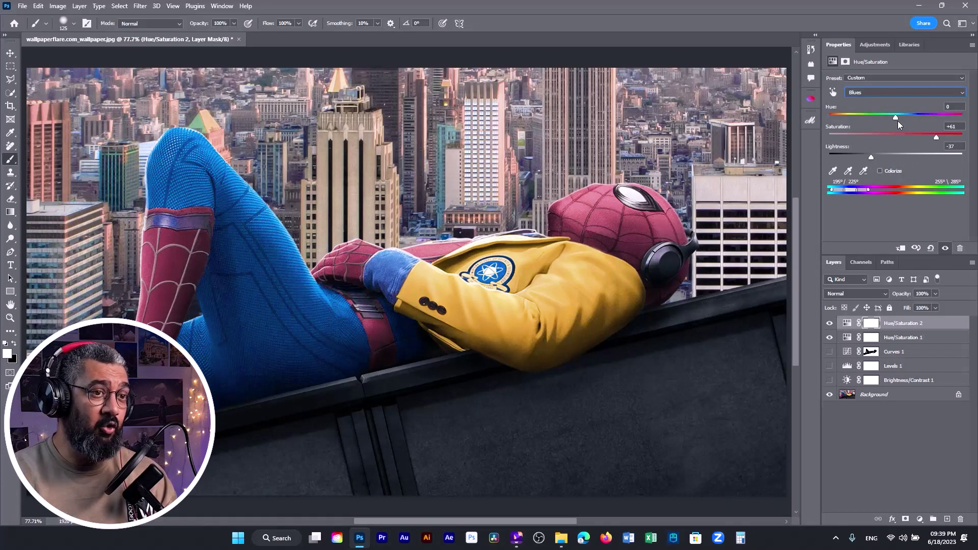
left_click_drag(894, 117, 859, 120)
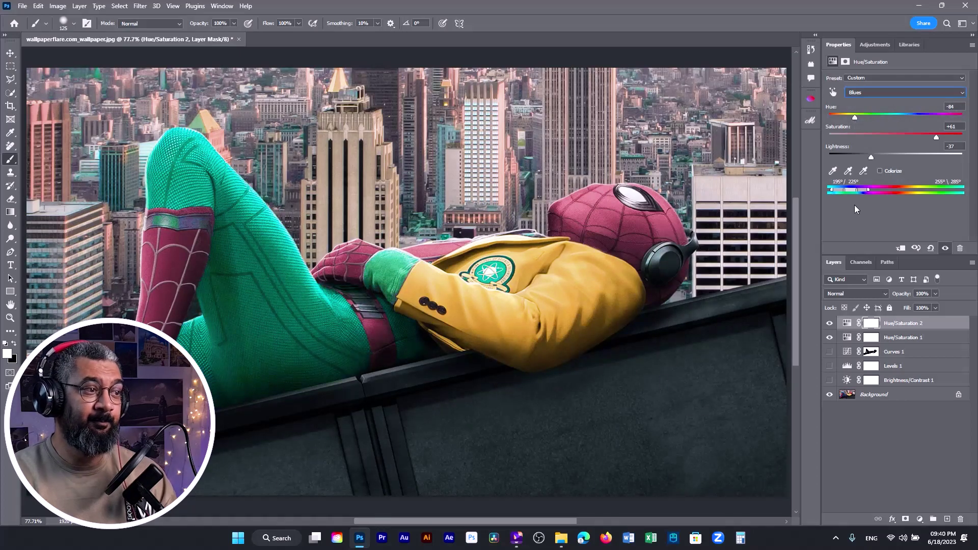
- Deselect the layers and add a Vibrance adjustment layer with default options
left_click(867, 443)
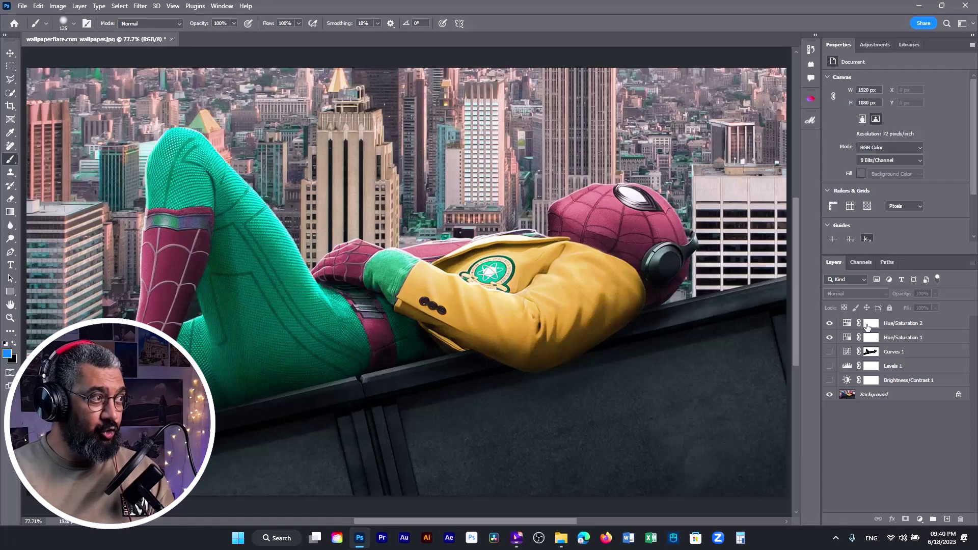
left_click(78, 6)
mouse_move(158, 147)
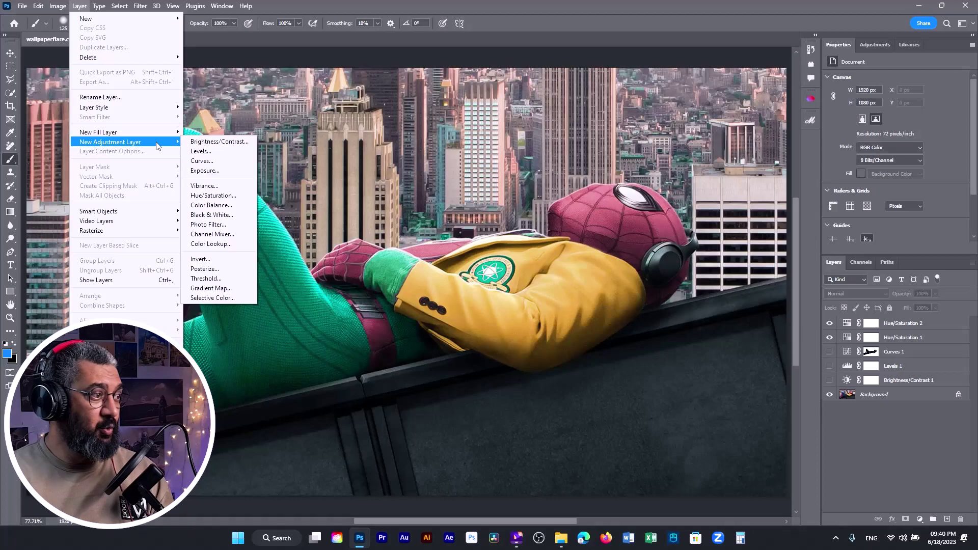
left_click(203, 185)
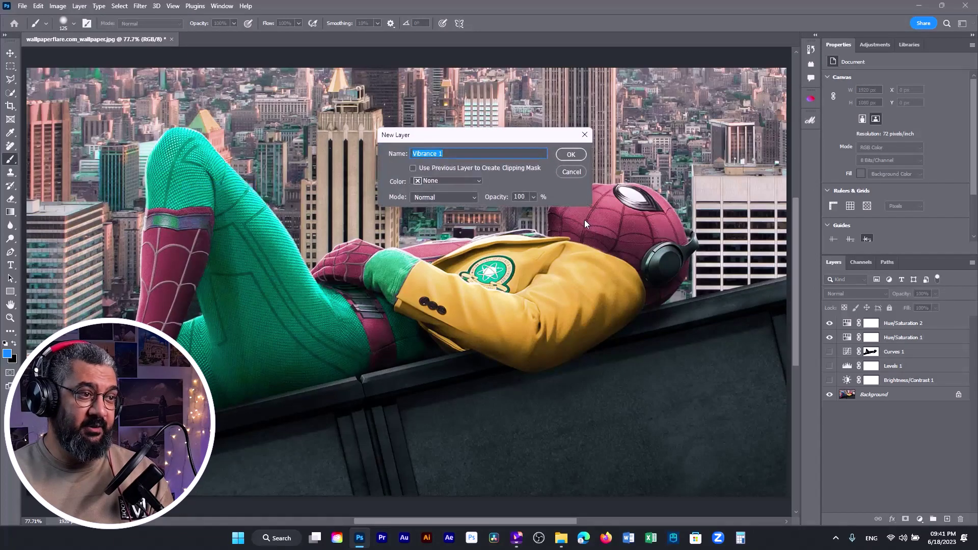
left_click(573, 149)
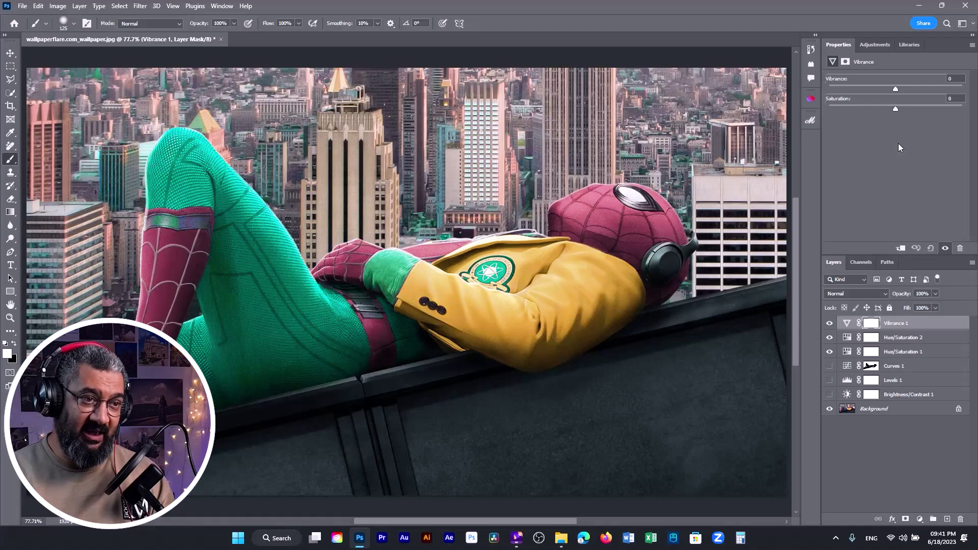
- Try raising the vibrance to +32 with lowered saturation, reset both, and try a slightly lower vibrance before resetting it
left_click_drag(896, 88, 860, 92)
mouse_move(895, 109)
left_mouse_down()
mouse_move(858, 121)
mouse_move(895, 109)
left_mouse_up()
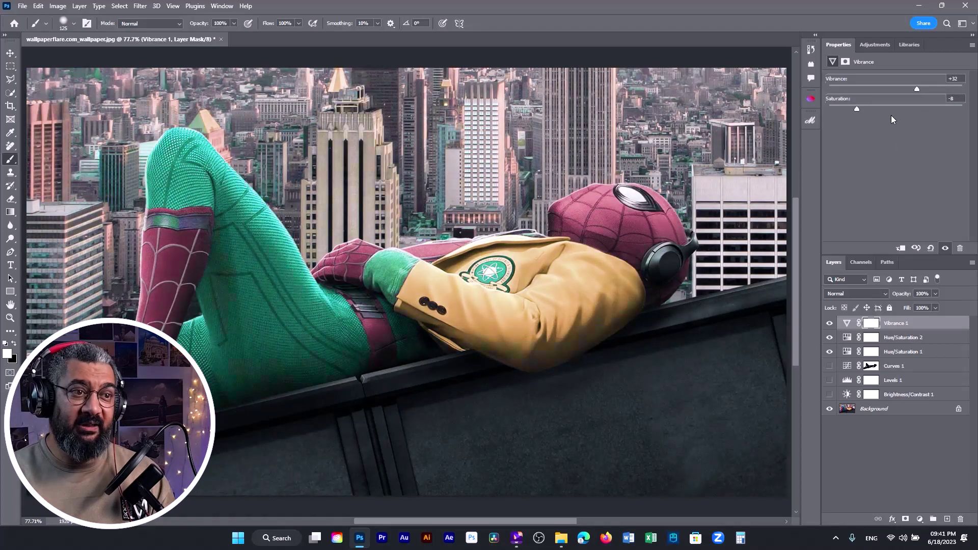
double_click(915, 90)
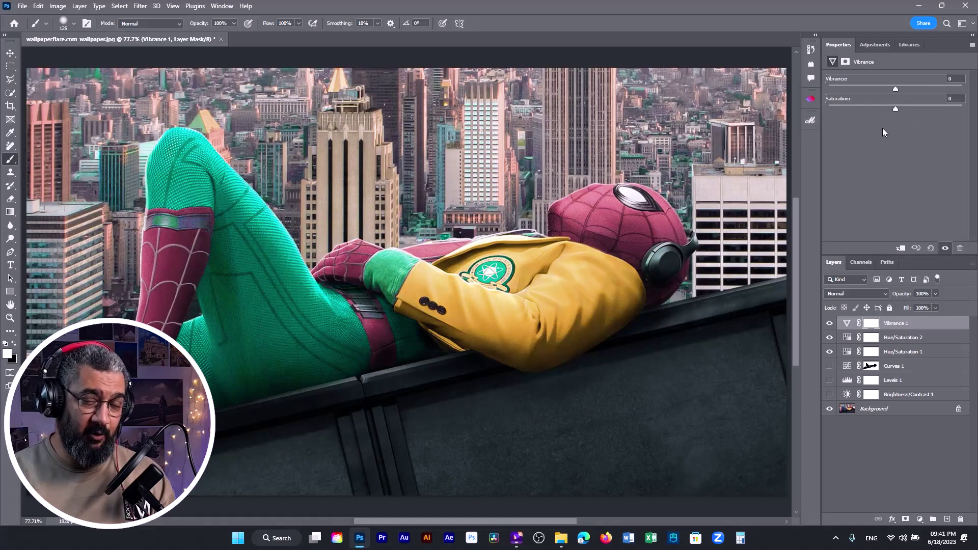
mouse_move(895, 88)
left_mouse_down()
mouse_move(916, 87)
mouse_move(824, 95)
mouse_move(933, 97)
mouse_move(845, 94)
mouse_move(879, 90)
left_mouse_up()
double_click(879, 89)
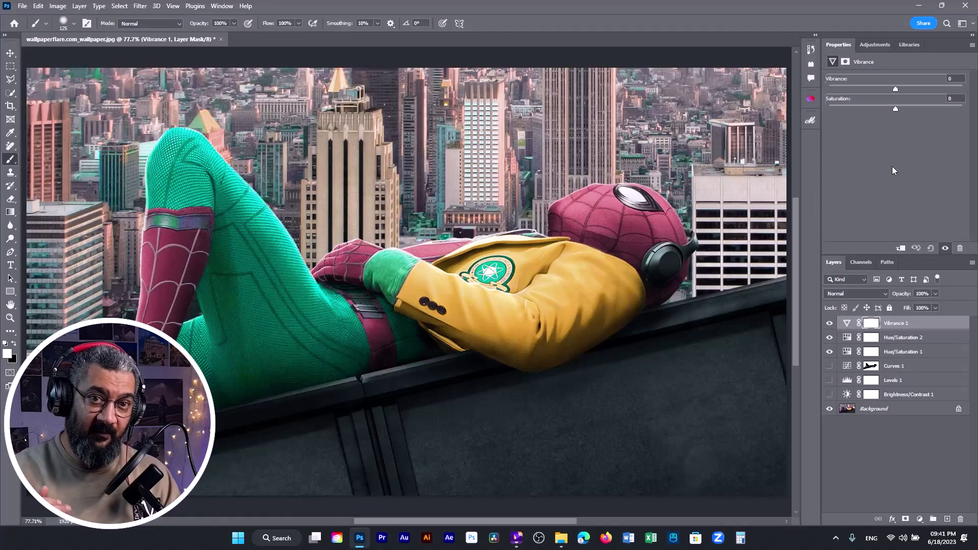
- Try the vibrance at -67 and -16, reset it, and try the saturation at -77 before undoing it
left_click_drag(897, 88, 851, 95)
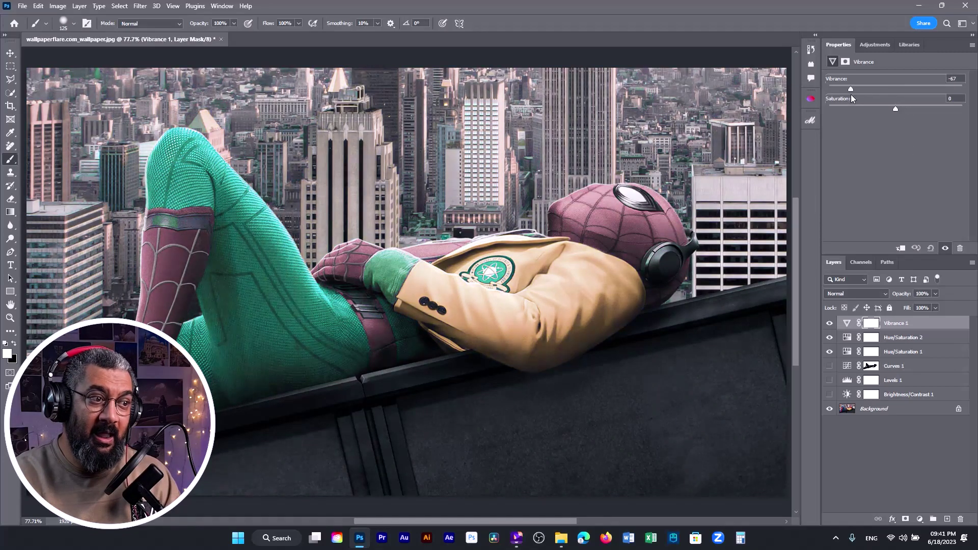
left_click(884, 89)
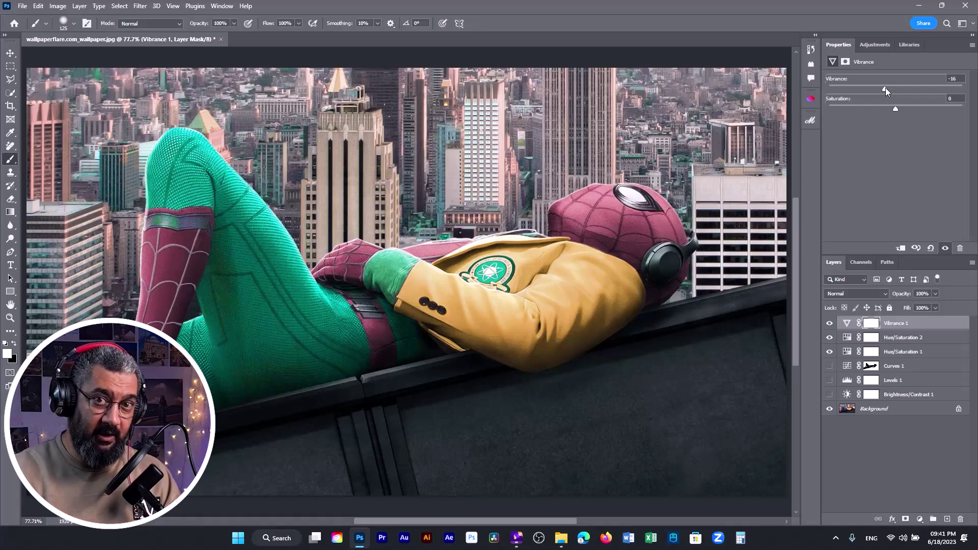
double_click(885, 88)
left_click_drag(895, 109, 845, 120)
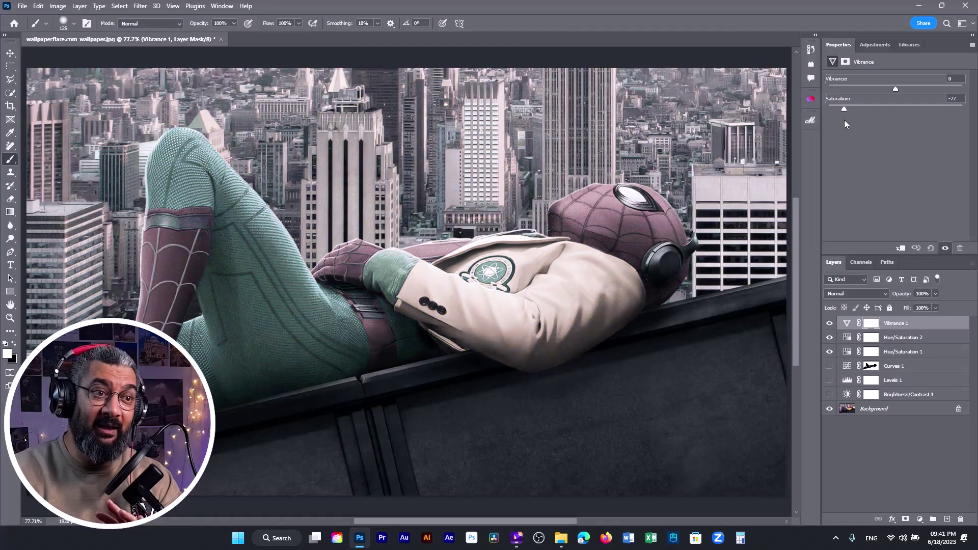
key("ctrl+z")
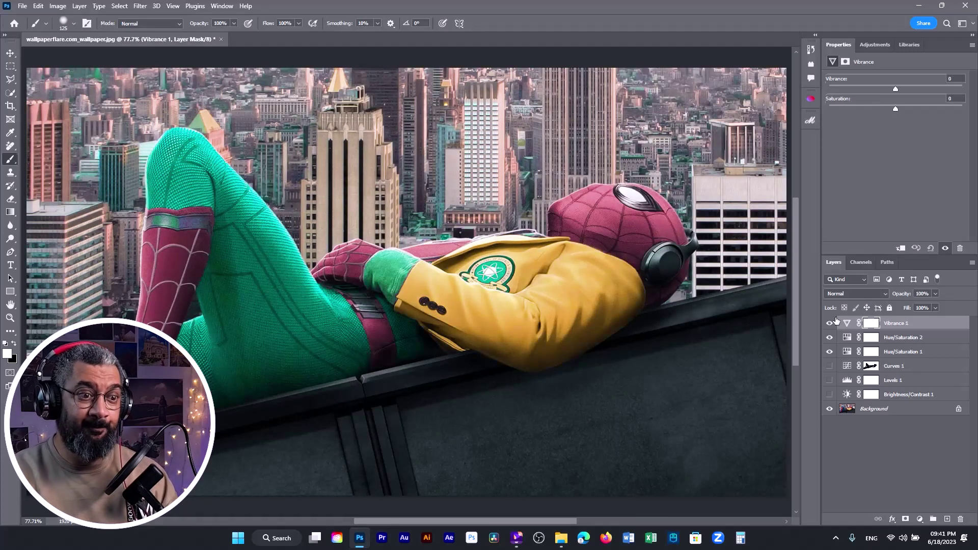
- Hide the Vibrance and both Hue/Saturation layers, and add a Color Balance adjustment layer with default options
left_click_drag(830, 323, 830, 351)
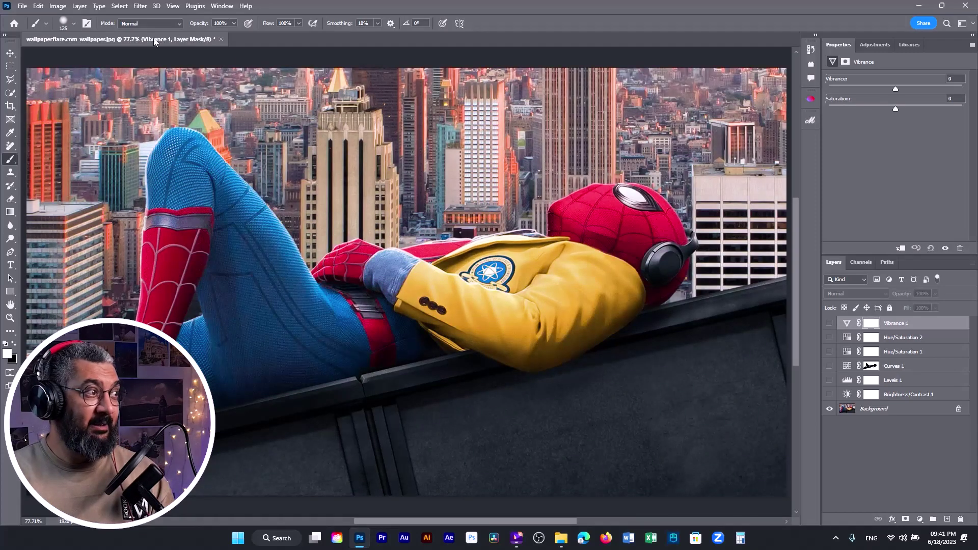
left_click(81, 6)
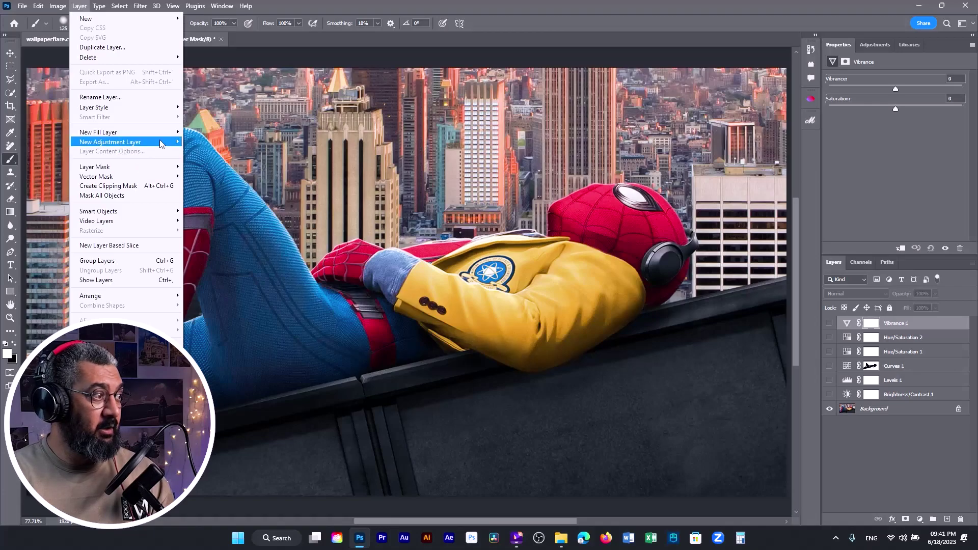
mouse_move(161, 144)
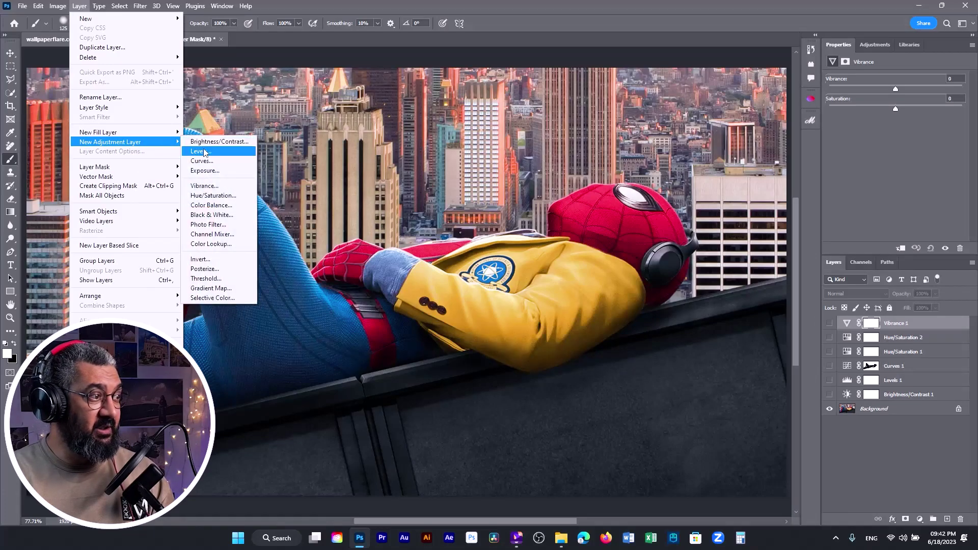
left_click(214, 205)
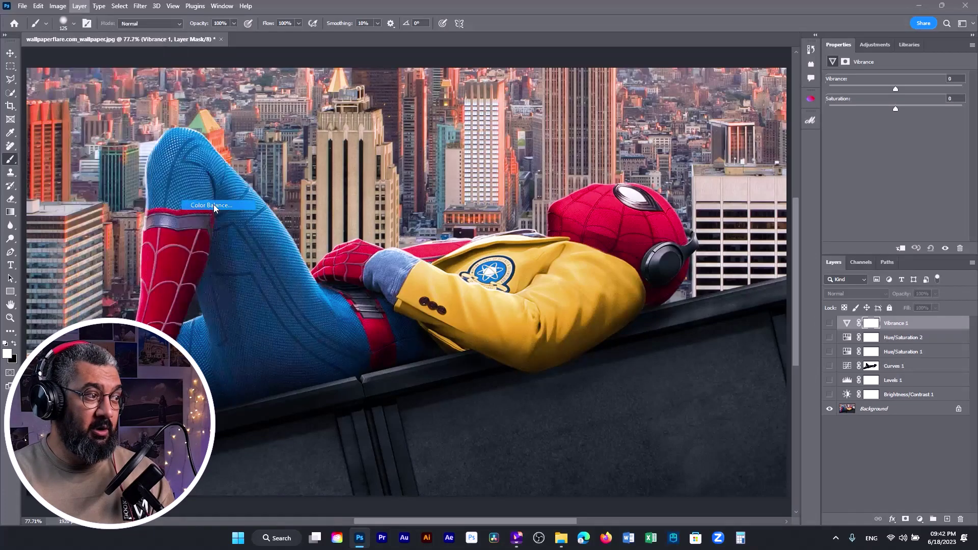
key("Return")
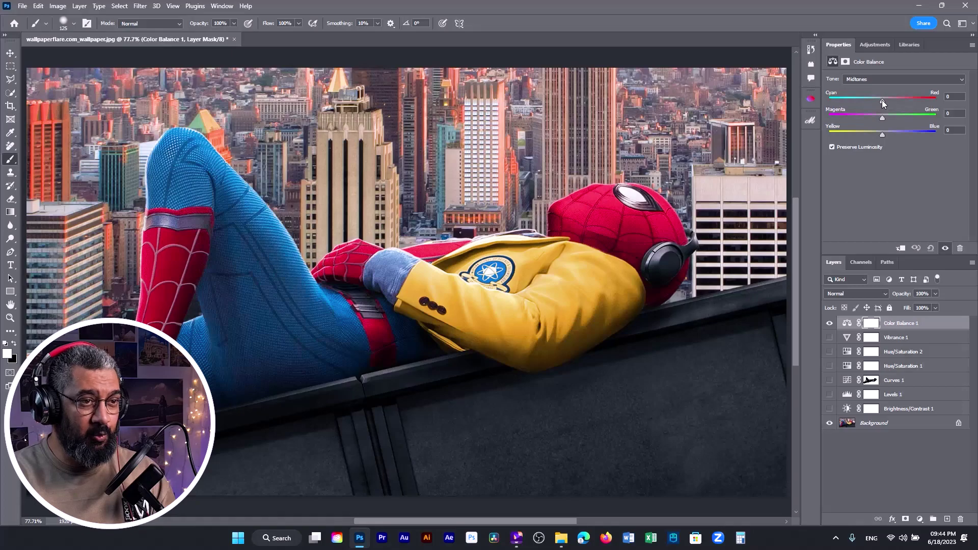
- Try midtone Color Balance values of -43 Cyan/Red, -29 Magenta/Green and +23 Yellow/Blue, reset all three, and hide the layer
left_click_drag(881, 99, 869, 99)
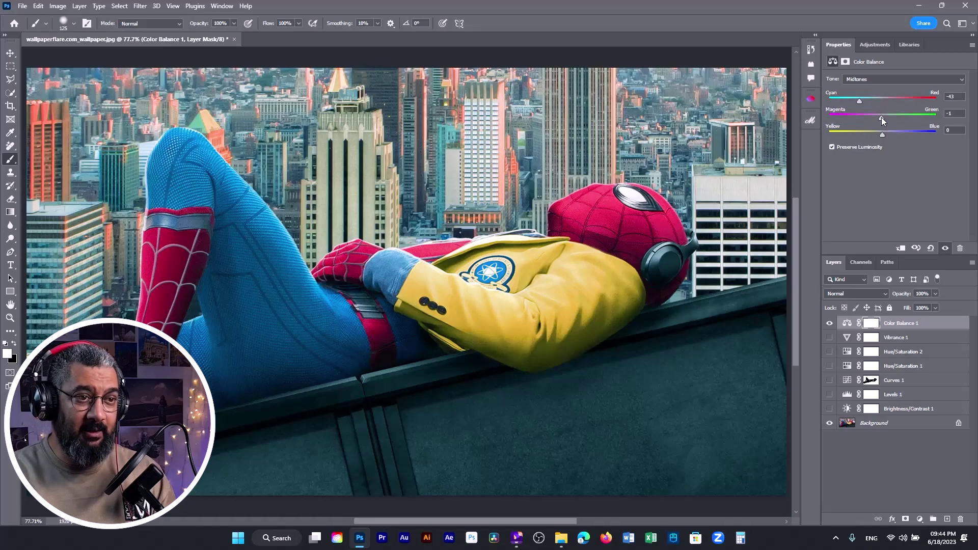
left_click_drag(875, 117, 895, 133)
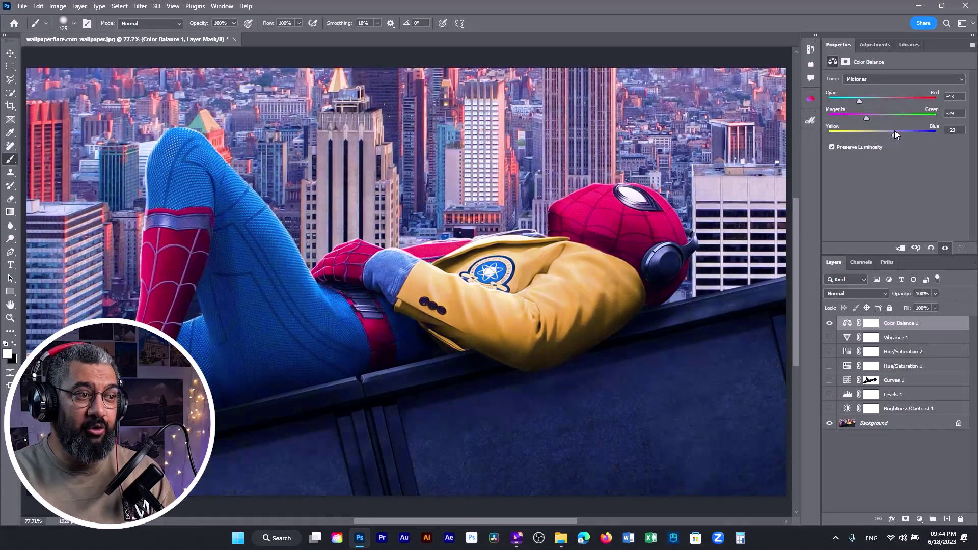
double_click(897, 136)
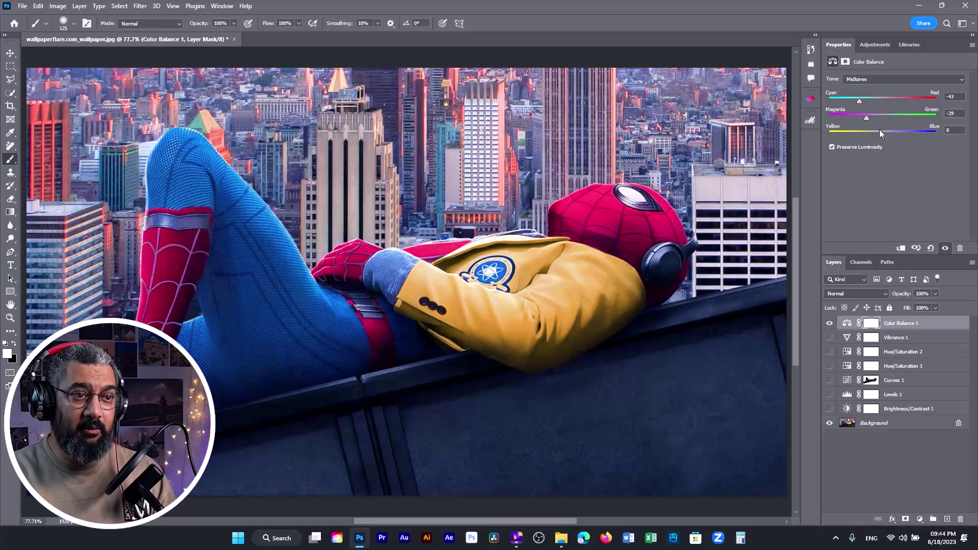
double_click(867, 118)
double_click(859, 102)
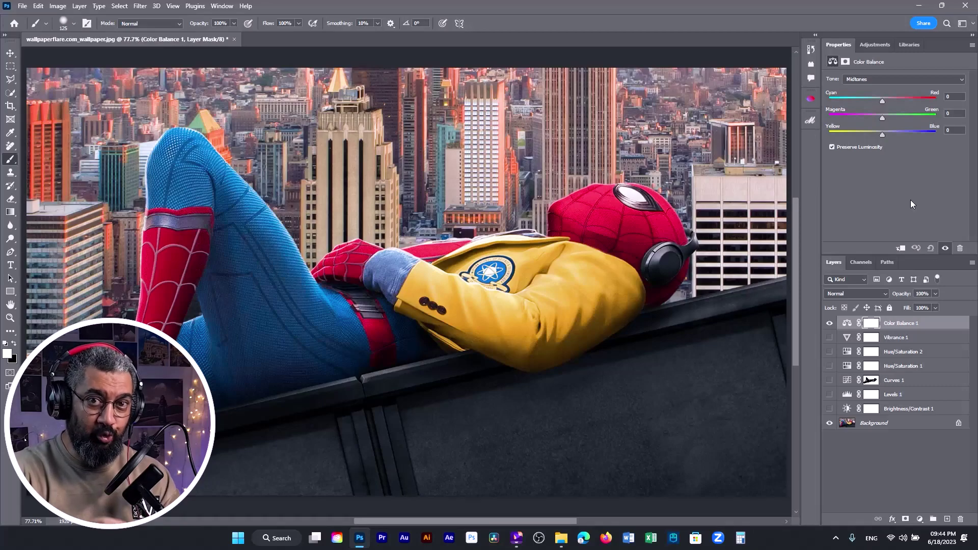
left_click(830, 324)
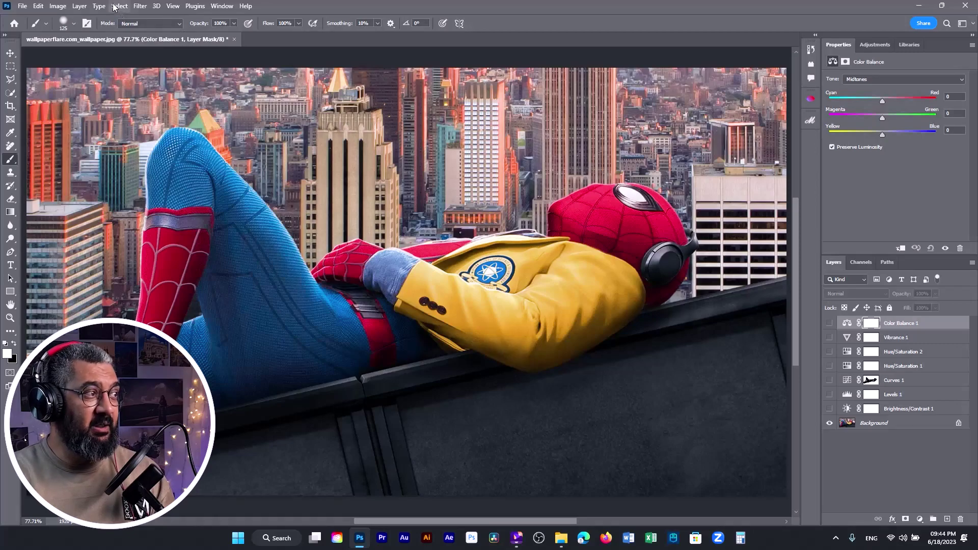
- Add a Black & White adjustment layer with default options above the Color Balance layer
left_click(81, 6)
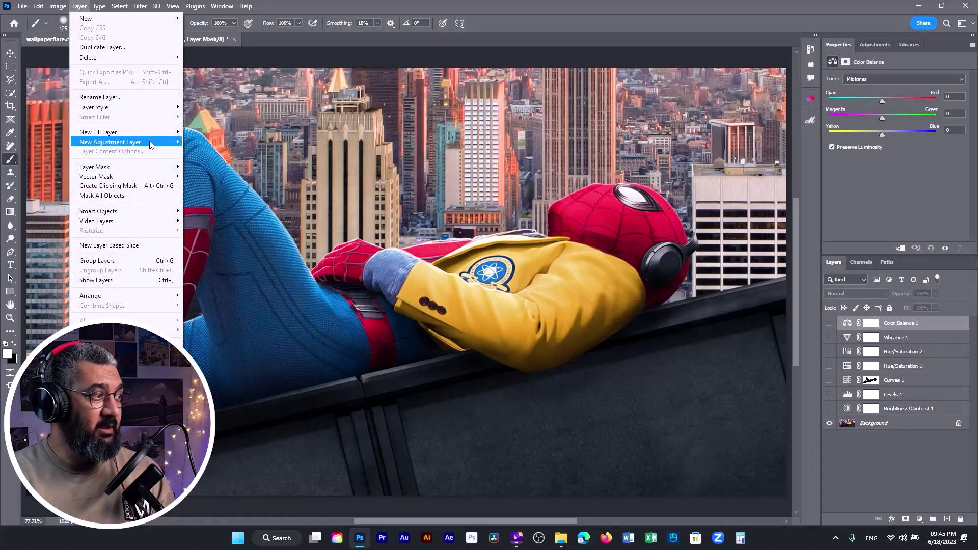
mouse_move(150, 145)
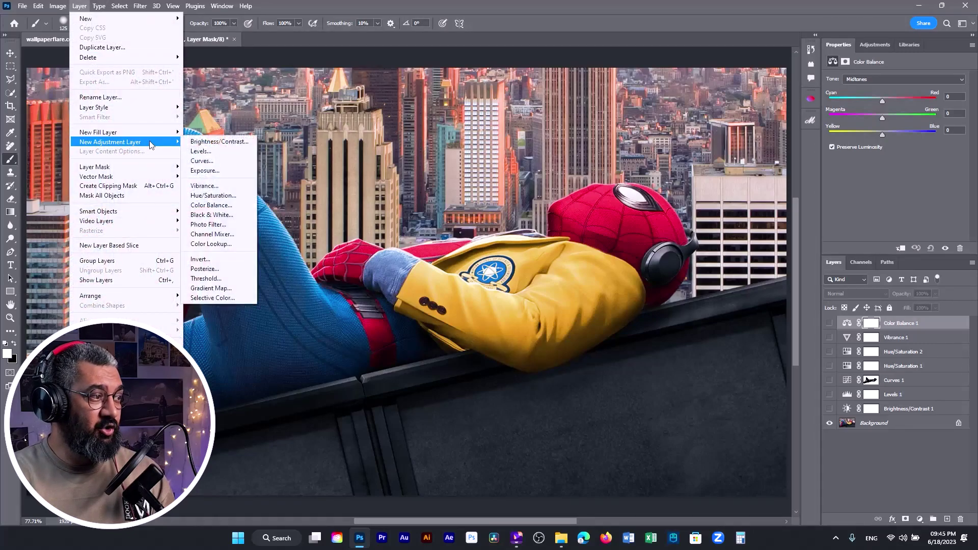
left_click(238, 215)
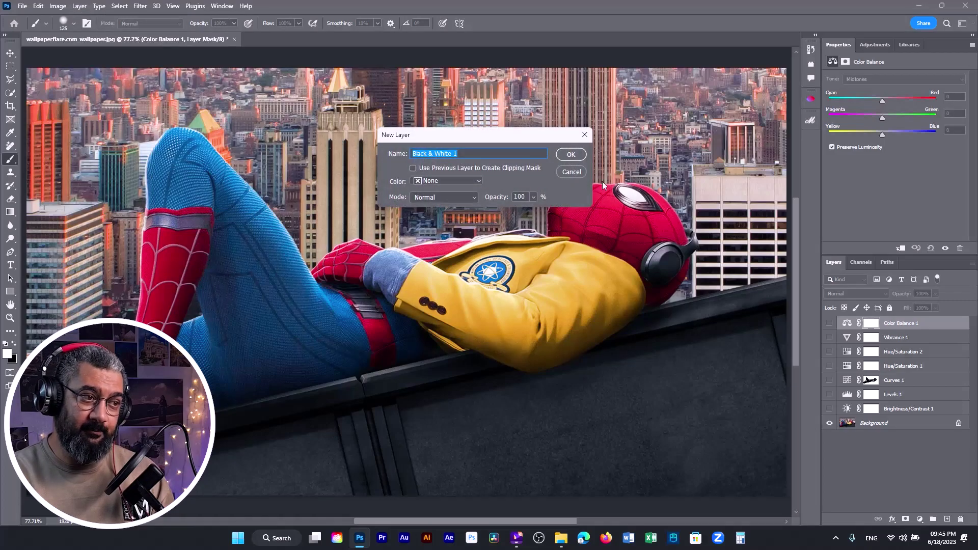
key("Return")
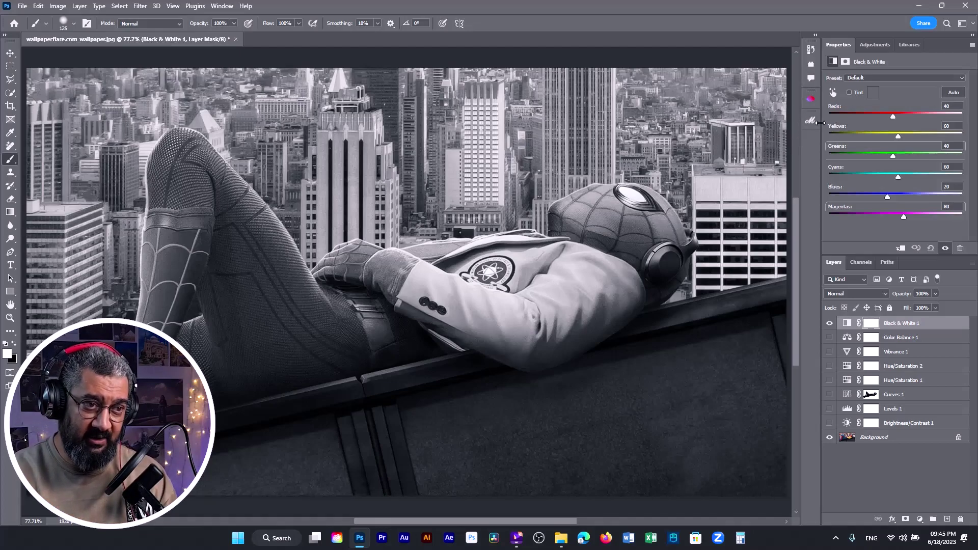
- Lower the Reds of the Black & White adjustment to -72 and set the layer's blend mode to Overlay
left_click_drag(891, 115, 861, 117)
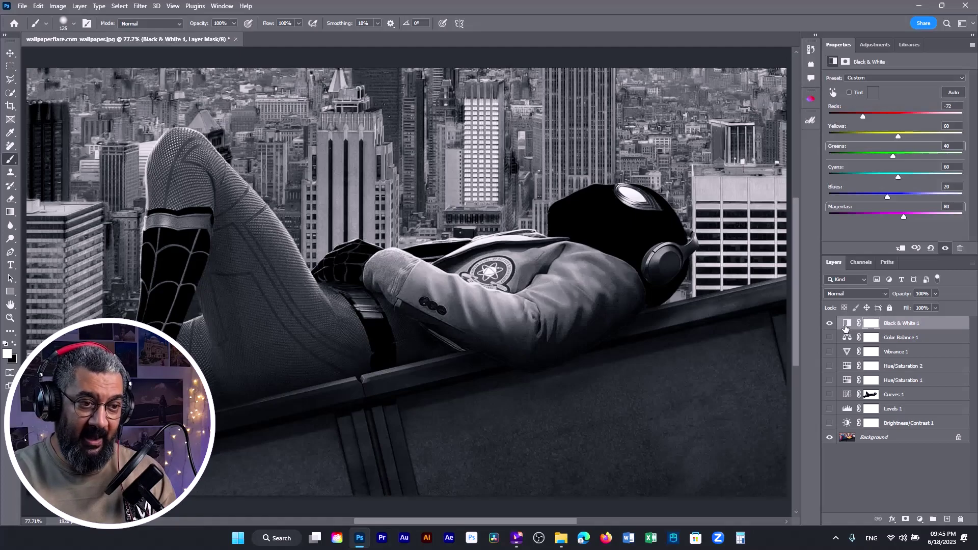
left_click(861, 295)
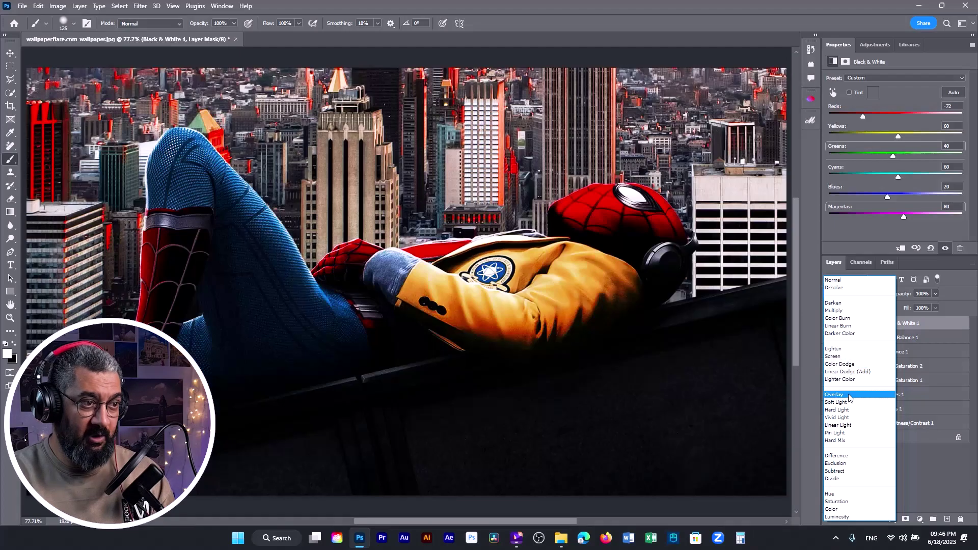
left_click(849, 395)
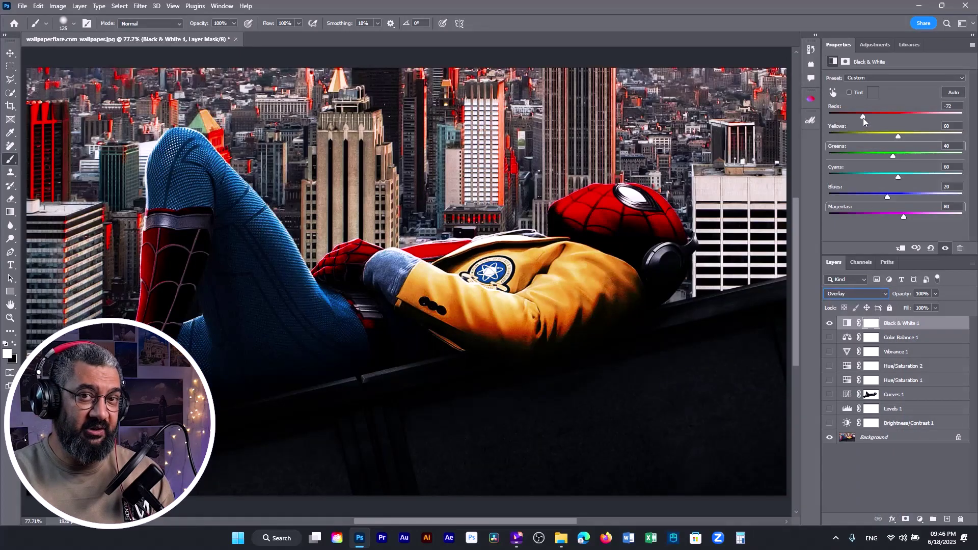
- Try the Black & White adjustment's Reds at -200, return them to 40, and hide the layer
left_click_drag(861, 117, 827, 118)
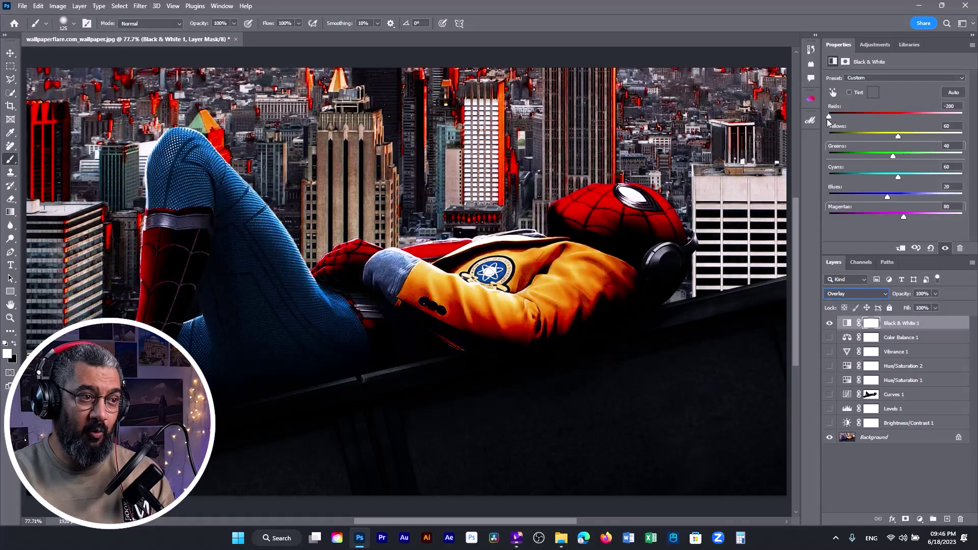
left_click_drag(918, 125, 892, 114)
key("ctrl+z")
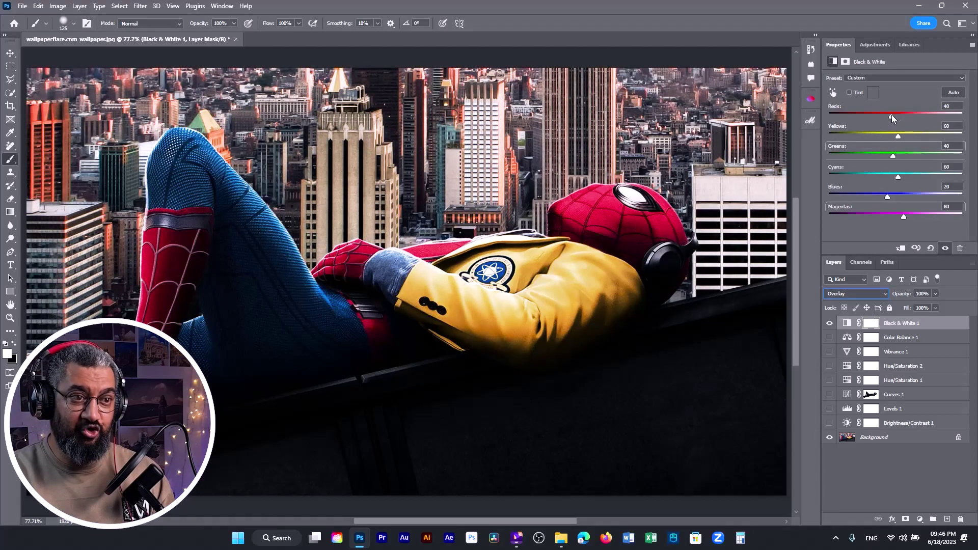
left_click(890, 448)
left_click(829, 323)
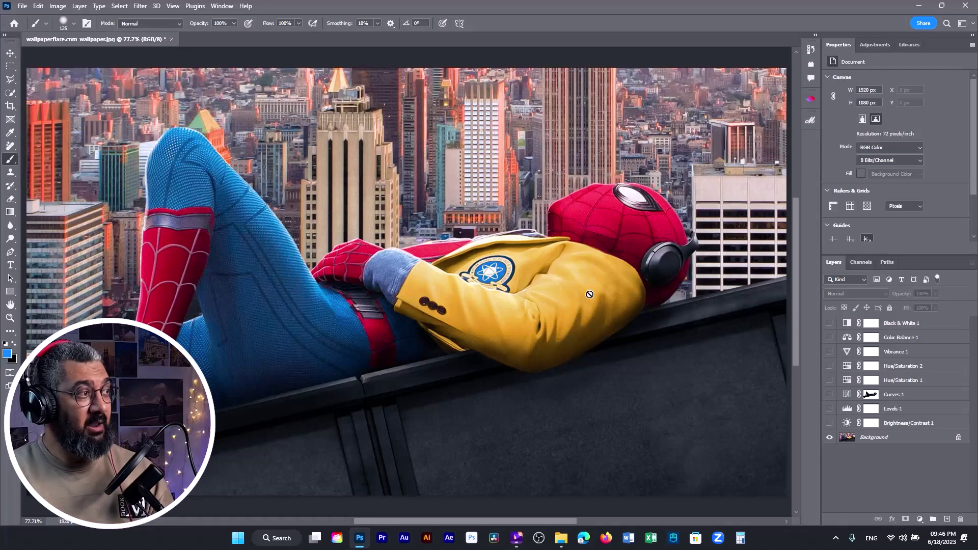
- Add a Photo Filter adjustment layer with default options above the Black & White layer
left_click(79, 6)
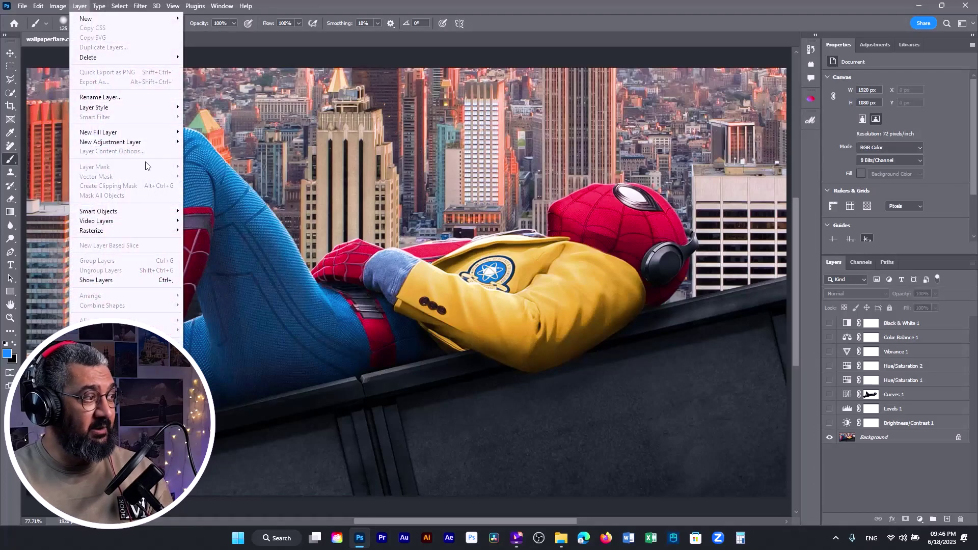
mouse_move(167, 145)
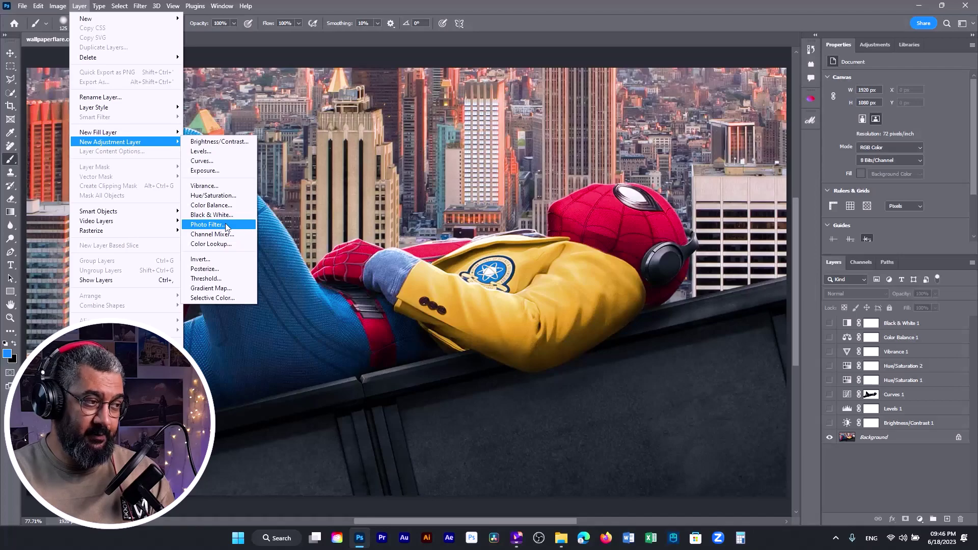
left_click(227, 226)
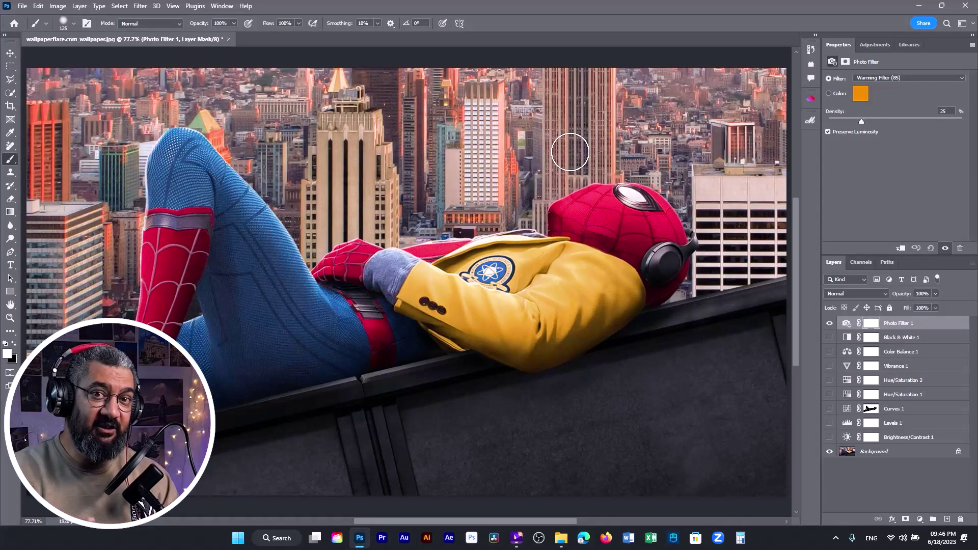
- Try a light blue custom color for the photo filter
left_click(861, 96)
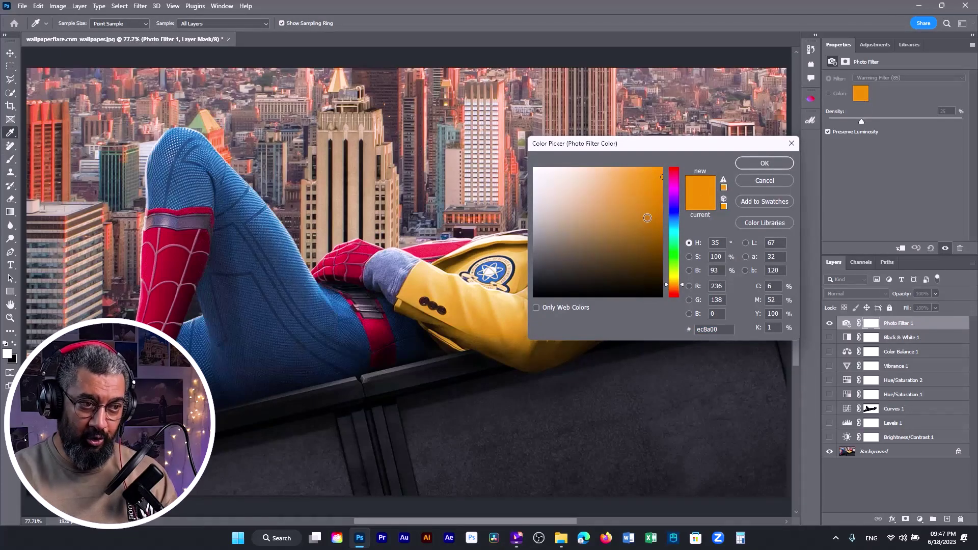
left_click_drag(677, 227, 678, 218)
left_click(622, 193)
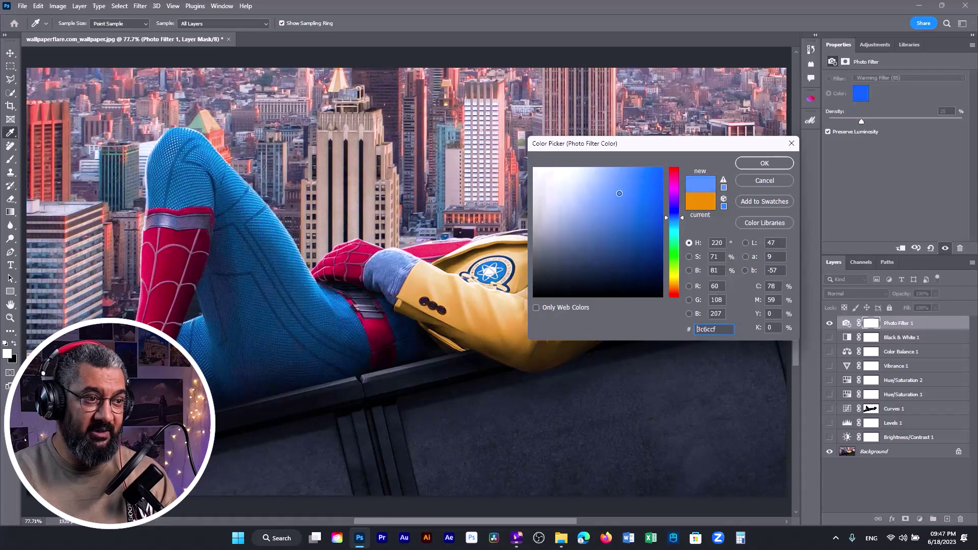
left_click(764, 163)
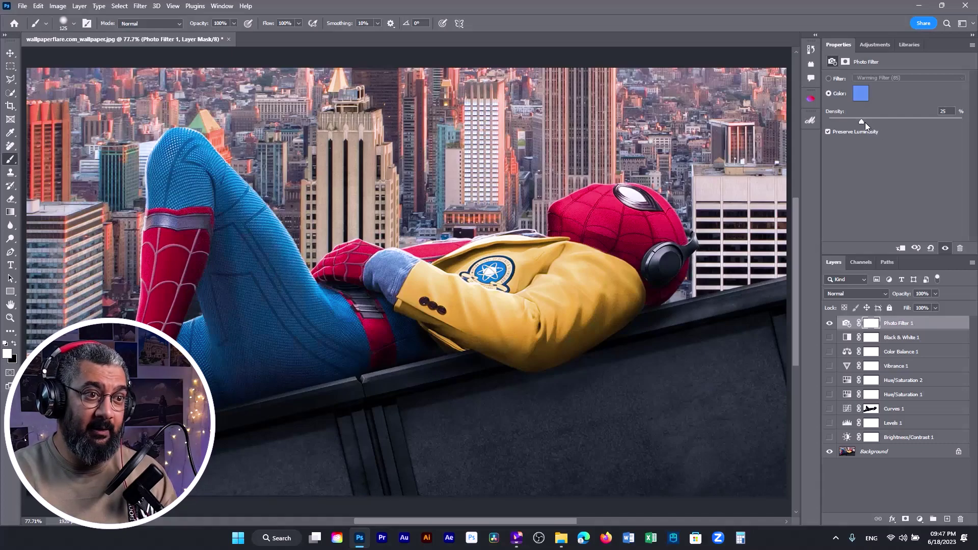
- Try the blue photo filter at maximum density, then at 15% and 38%
left_click_drag(862, 122, 960, 121)
left_click_drag(901, 131, 849, 124)
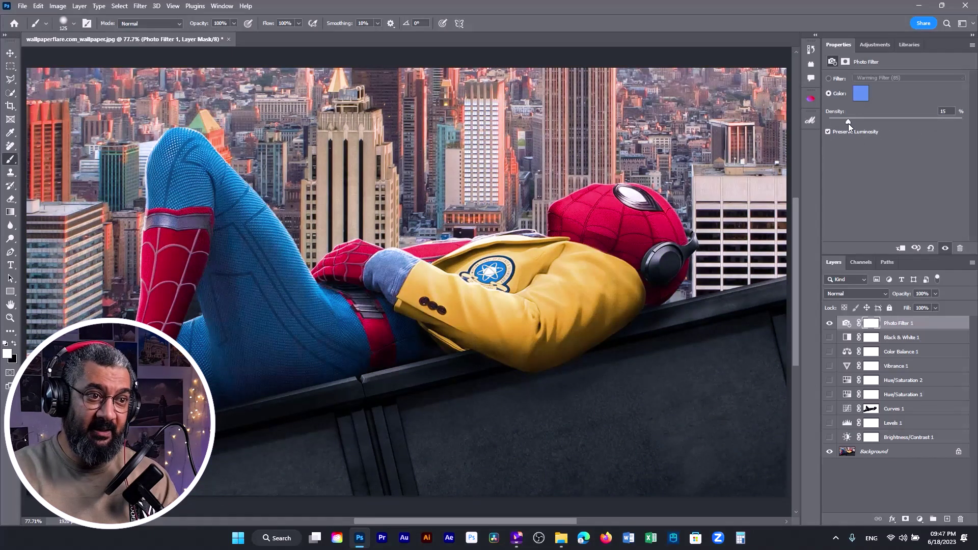
left_click_drag(848, 123, 860, 122)
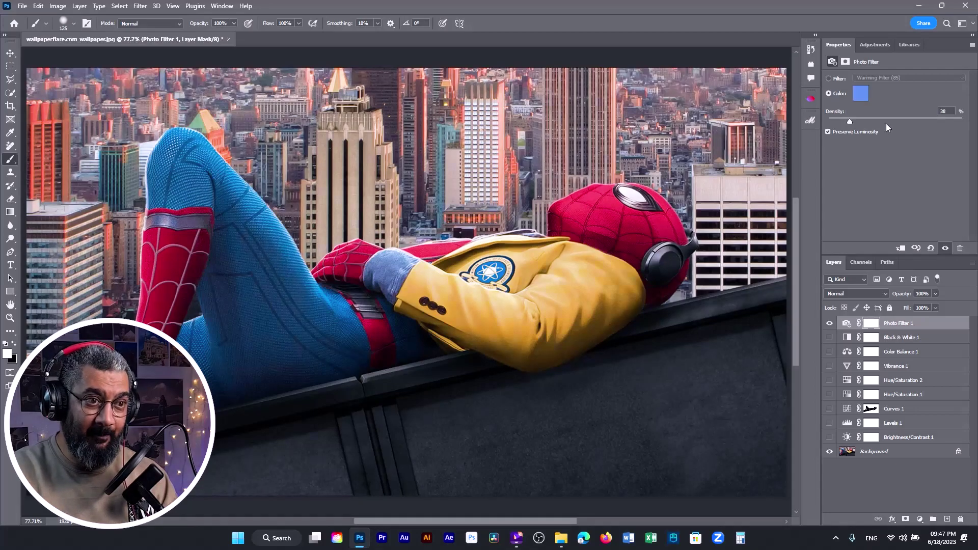
- Switch the photo filter back to the preset filters and try Sepia at 69% density
left_click(829, 78)
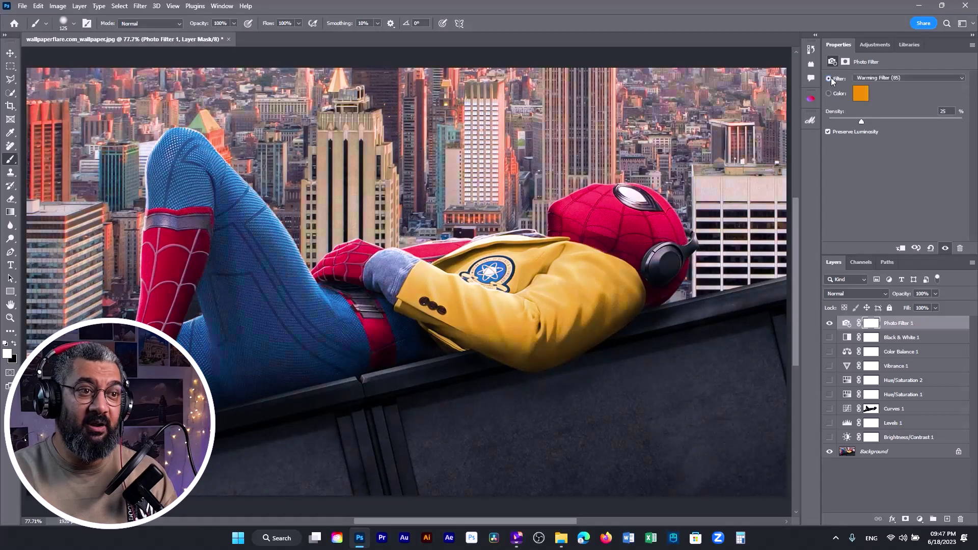
left_click(890, 77)
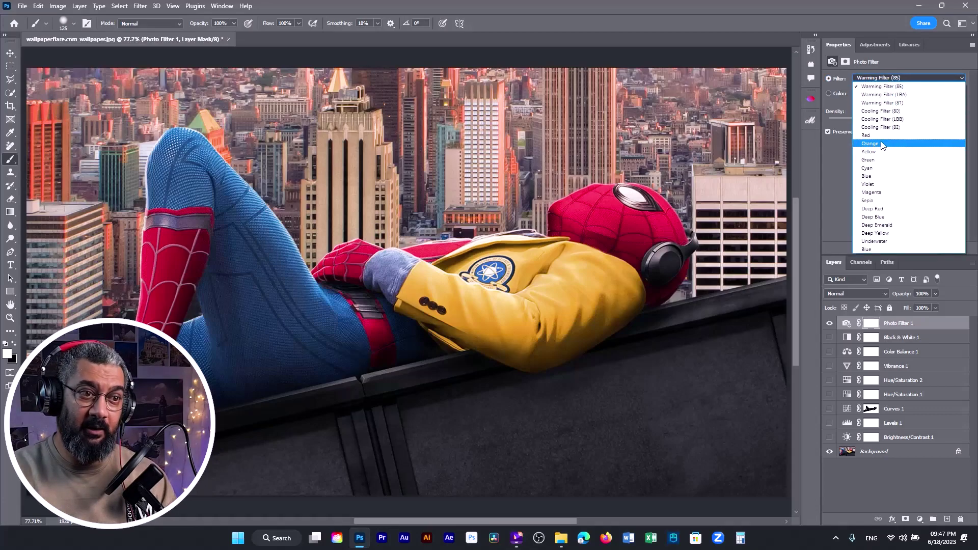
left_click(876, 201)
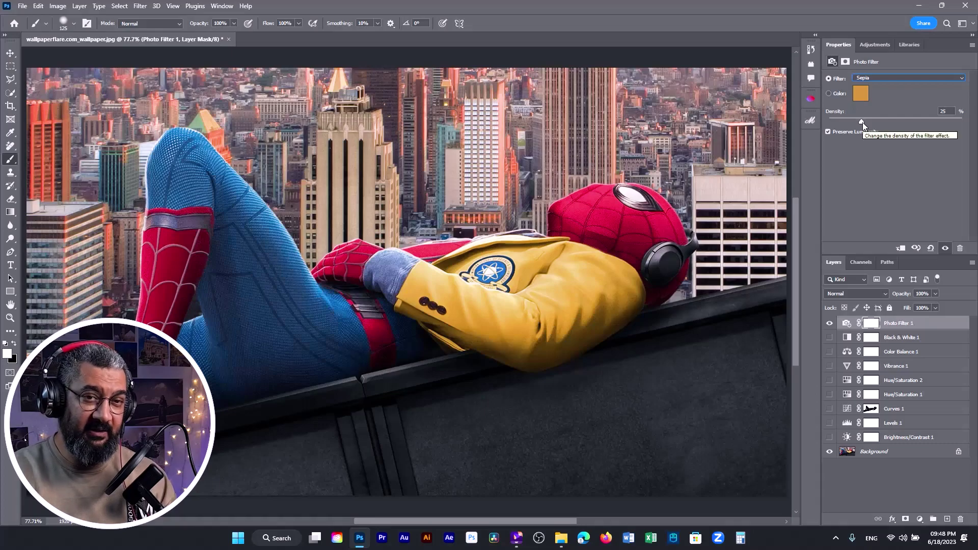
left_click_drag(863, 125, 920, 126)
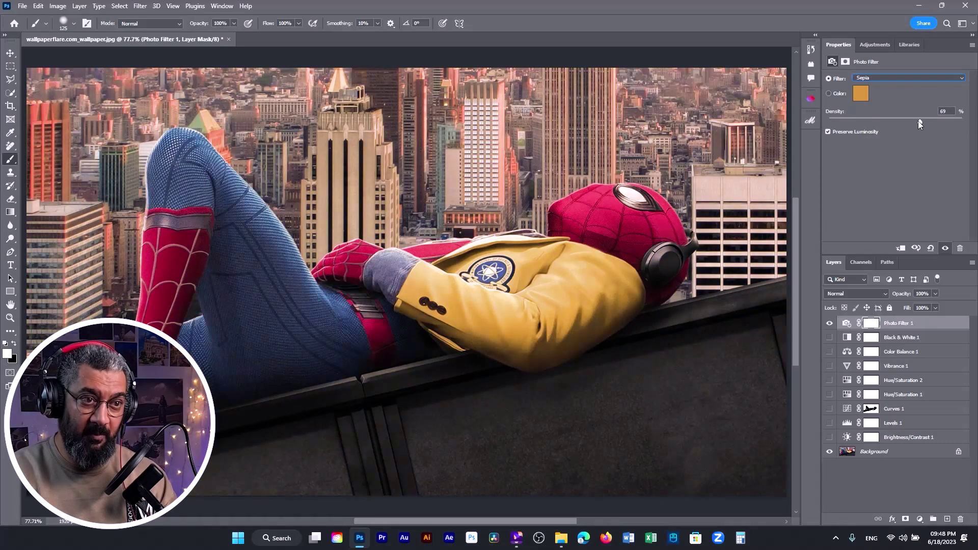
- Set the photo filter to Cooling Filter (80) at 78% density, and hide the Photo Filter layer
left_click(888, 78)
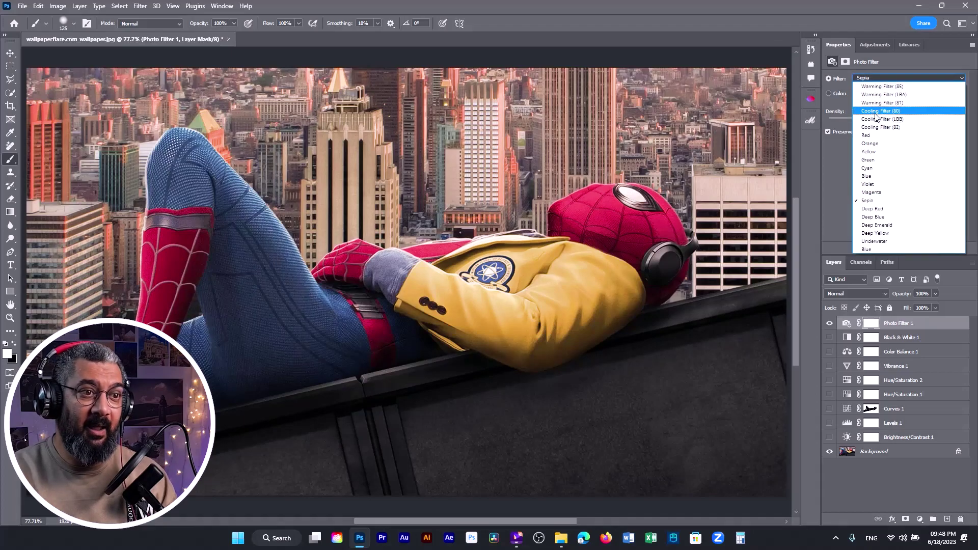
left_click(876, 111)
mouse_move(919, 121)
left_mouse_down()
mouse_move(936, 122)
mouse_move(906, 123)
mouse_move(932, 123)
left_mouse_up()
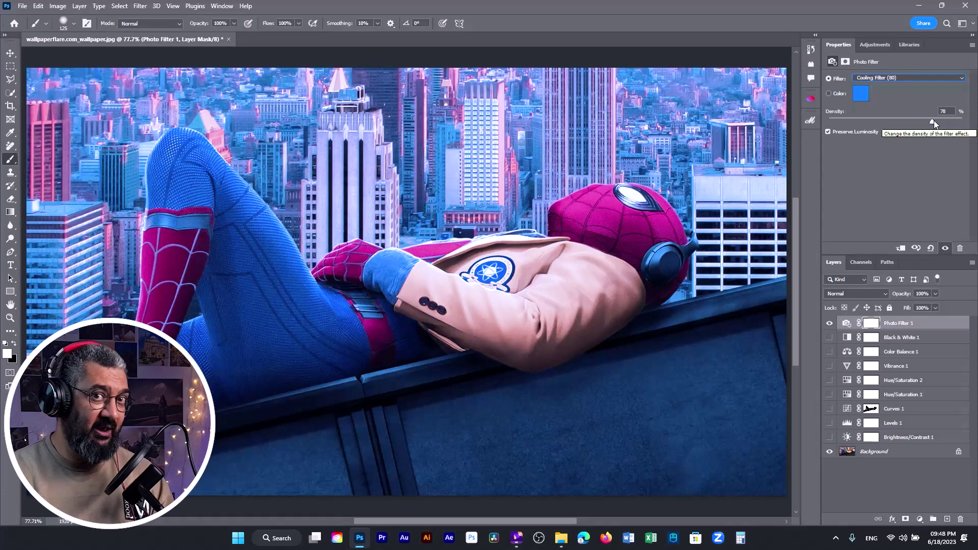
left_click(829, 324)
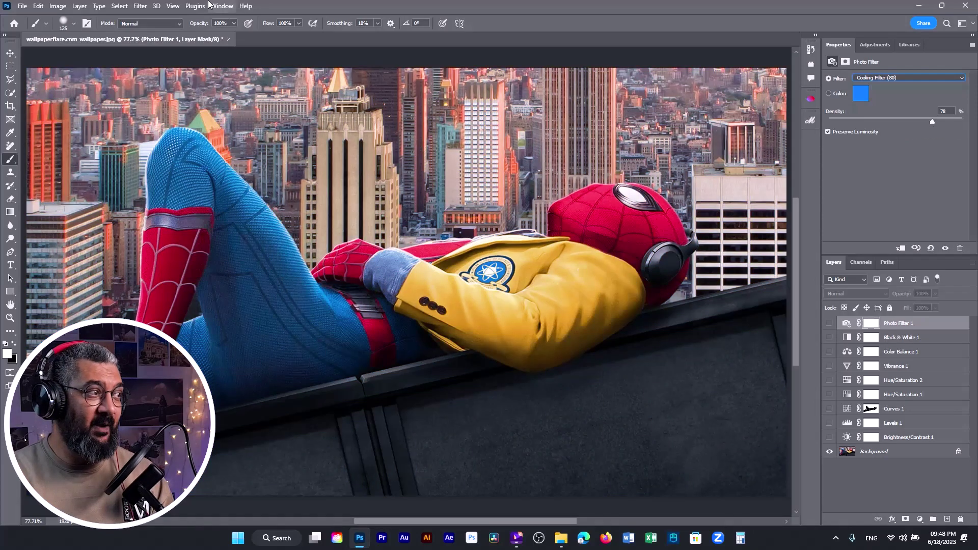
- Add a Channel Mixer adjustment layer with default options above the Photo Filter layer
left_click(79, 5)
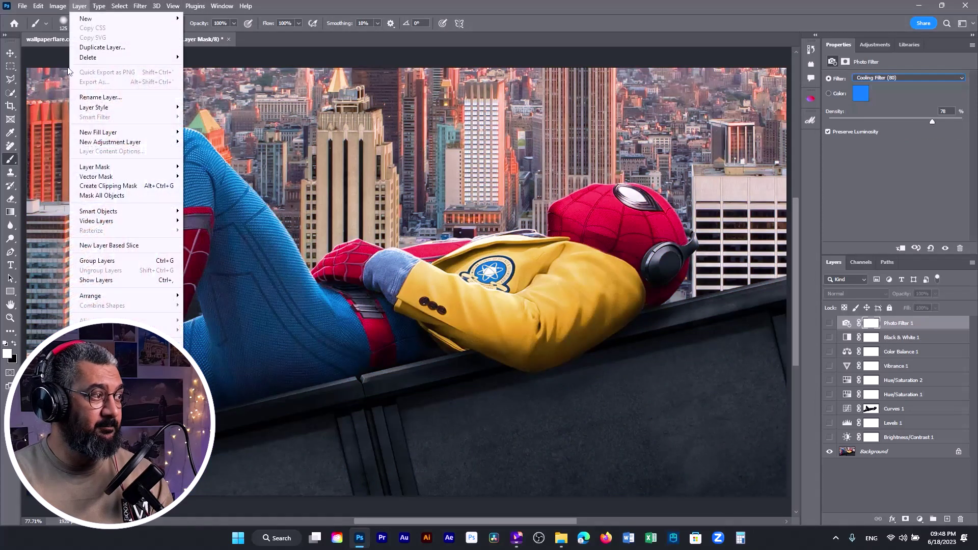
mouse_move(153, 141)
left_click(217, 234)
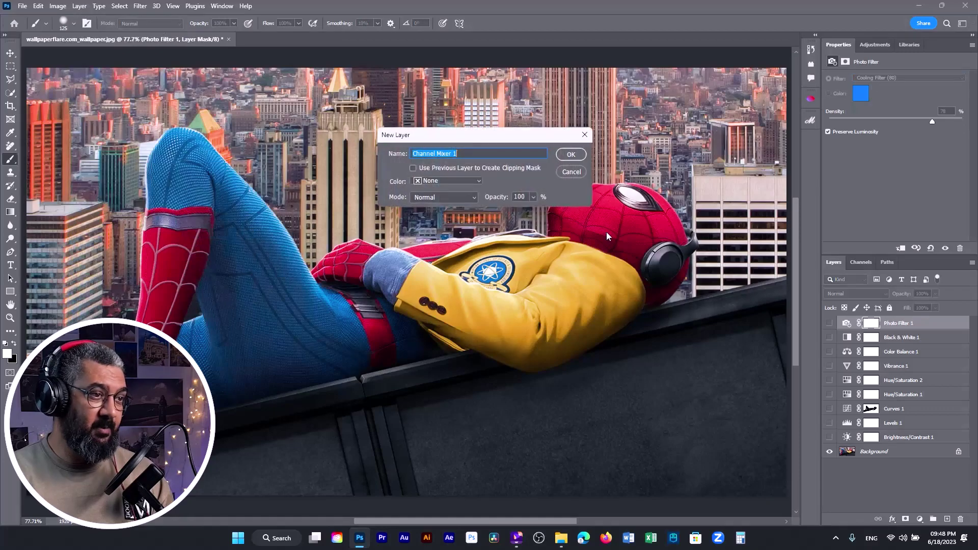
key("Return")
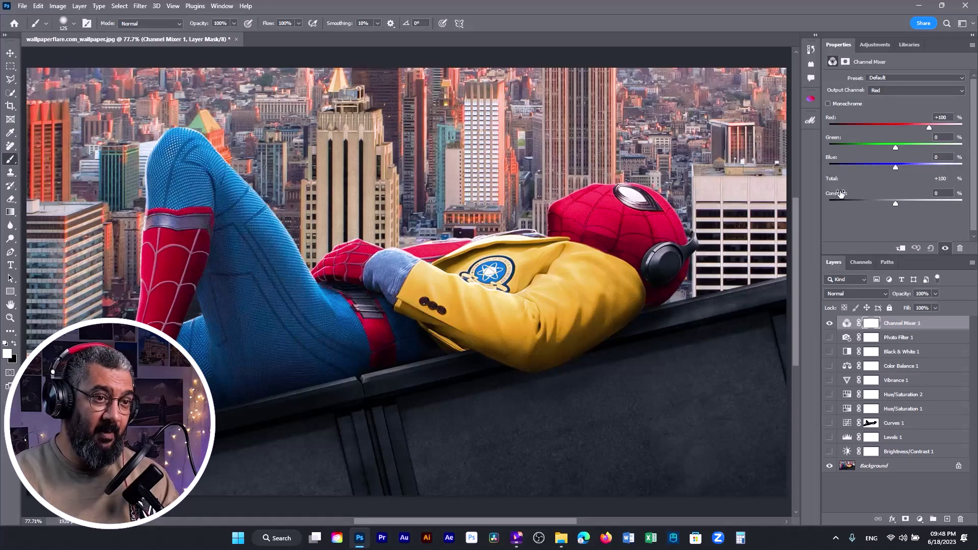
- Set the Channel Mixer's Red output to Red +82, Green -37, Blue +113 and Constant -128, and hide the layer
left_click_drag(930, 130, 934, 172)
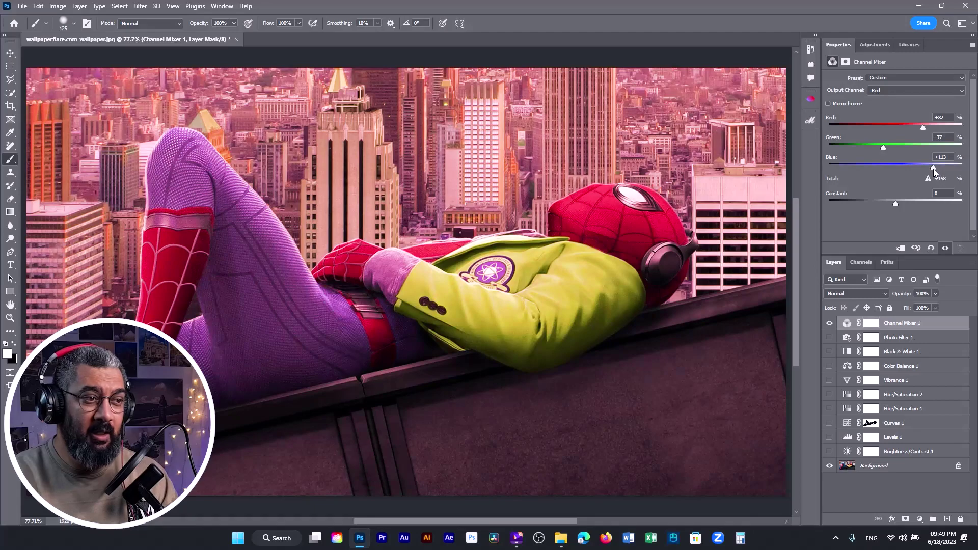
left_click_drag(897, 203, 860, 209)
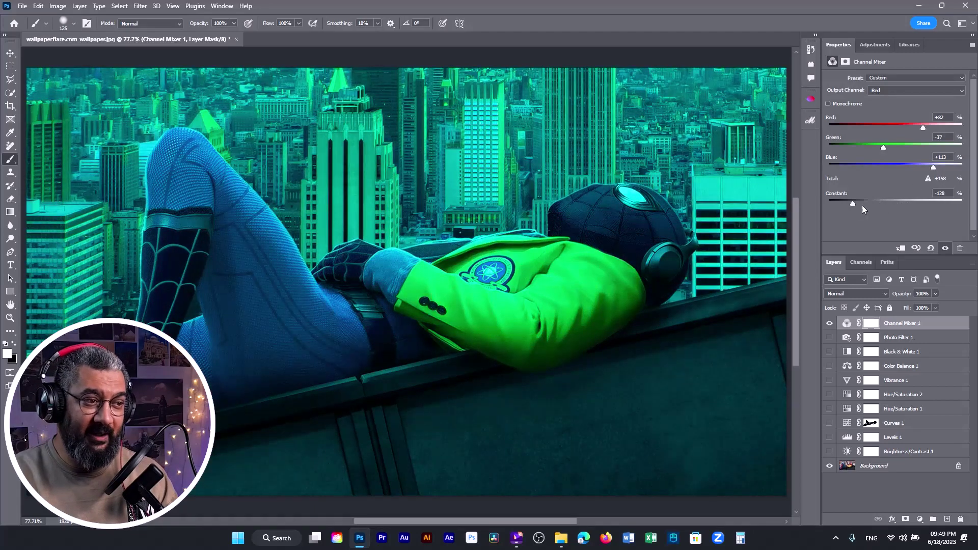
left_click(829, 323)
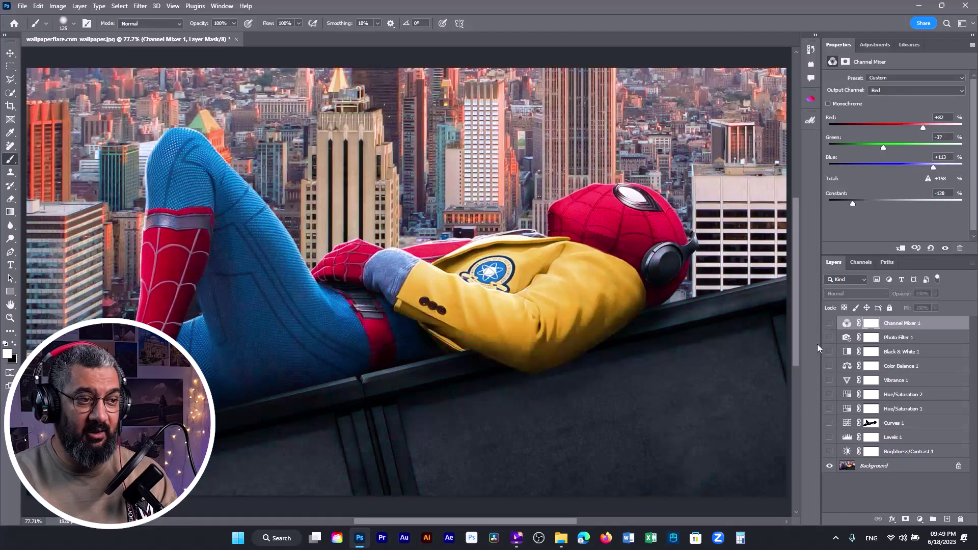
- Add a Color Lookup adjustment layer with default options at the top of the layer stack
left_click(852, 492)
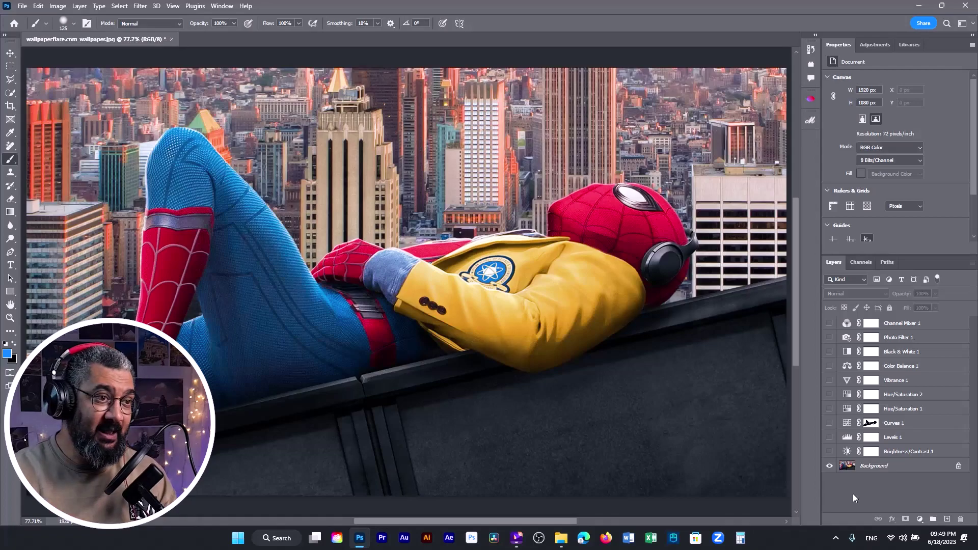
left_click(79, 6)
mouse_move(163, 142)
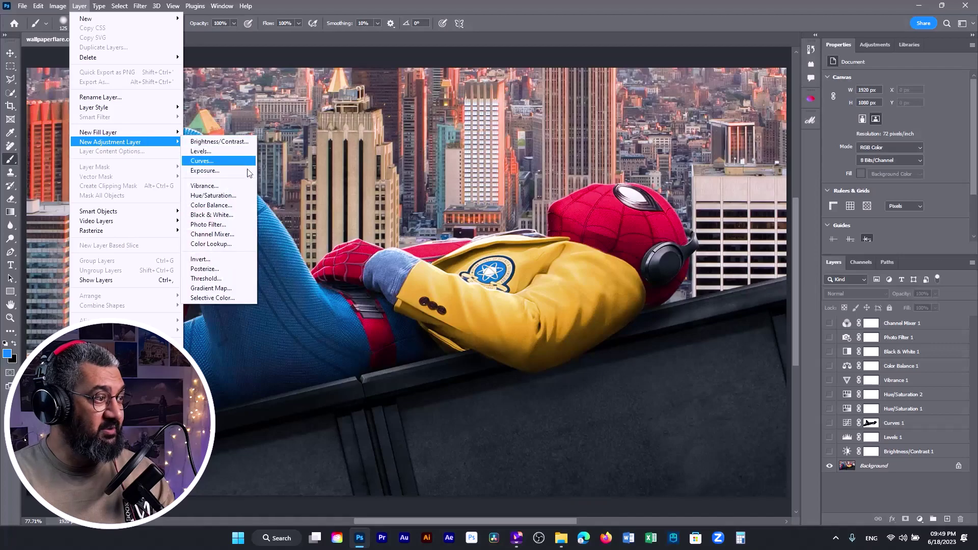
left_click(245, 249)
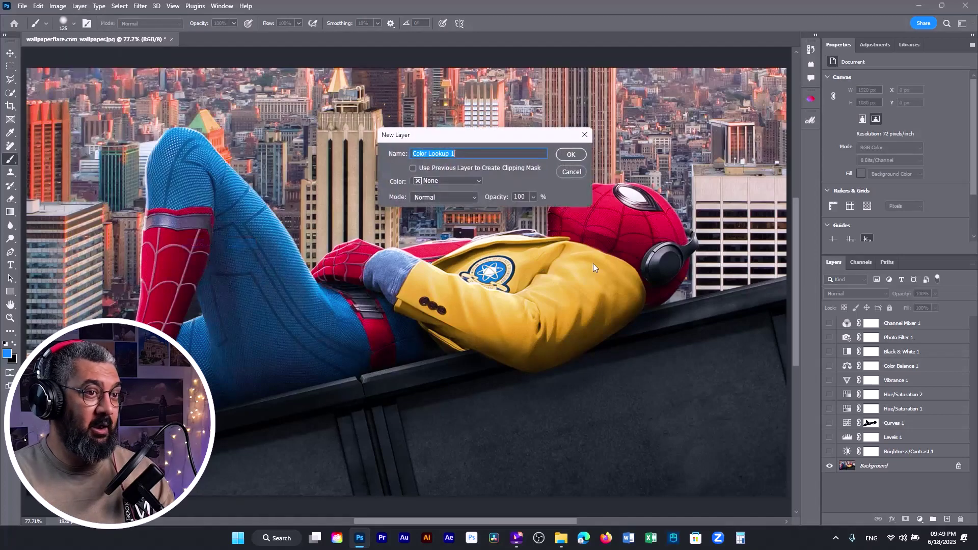
left_click(571, 155)
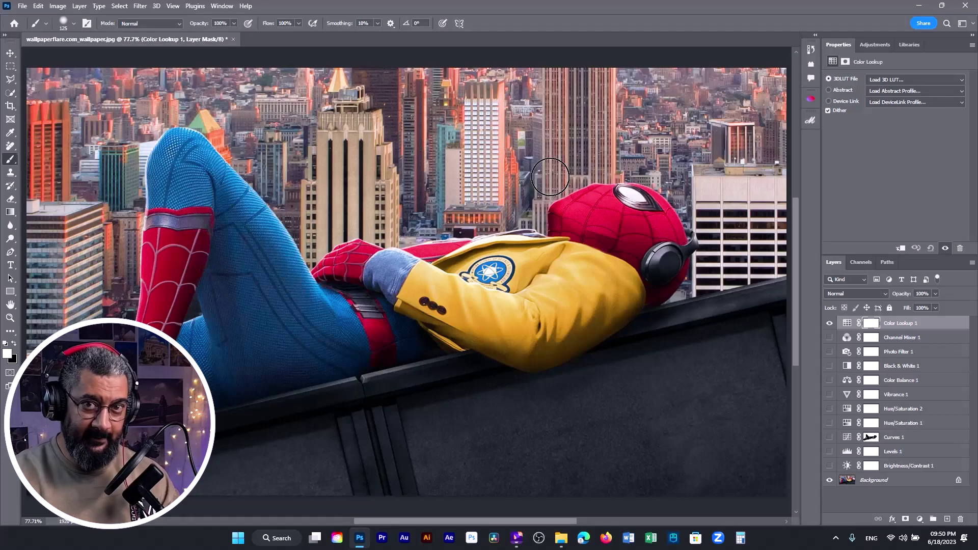
- Preview the Color Lookup layer's 3D LUT presets in sequence, from 2Strip.look through the Fuji F125 Kodak looks
left_click(915, 78)
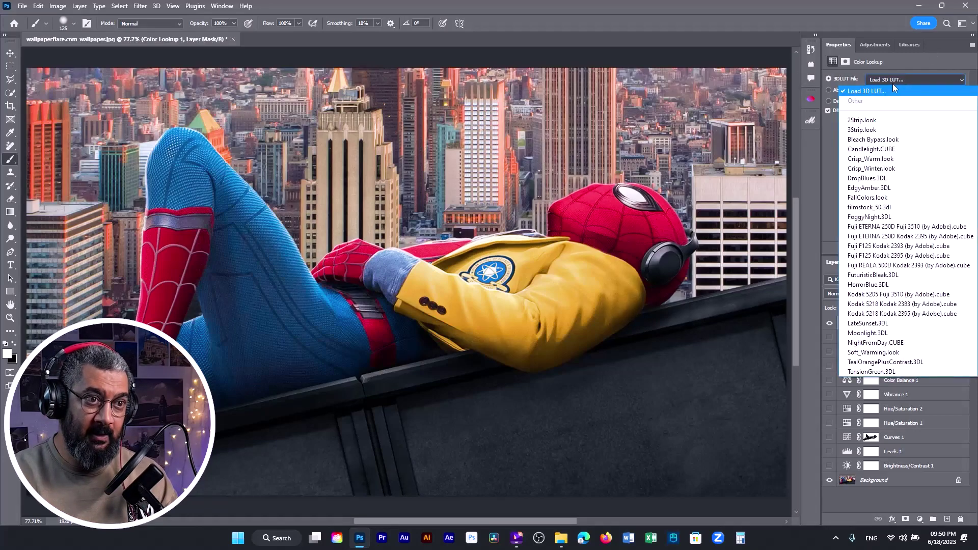
left_click(866, 120)
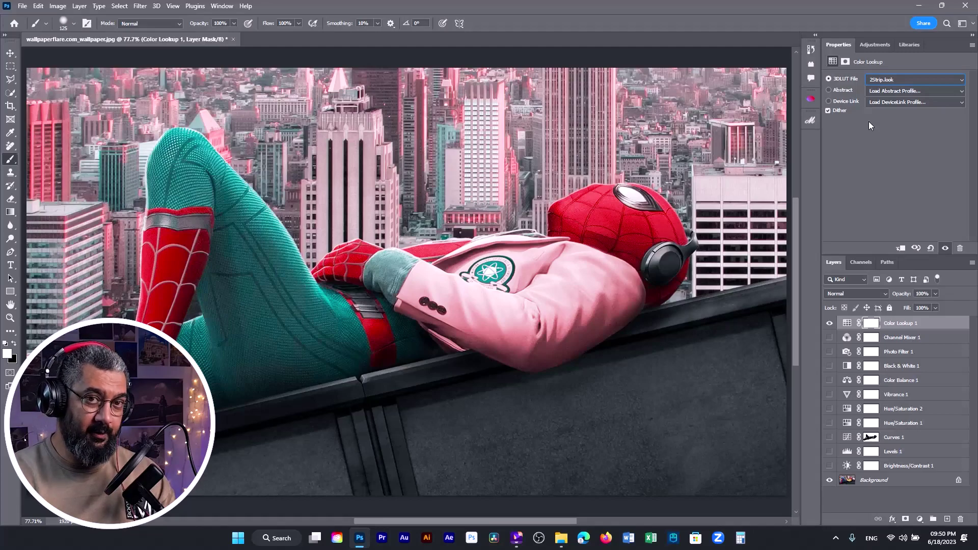
key("Down")
key("Down")
key("Down")
key("Down")
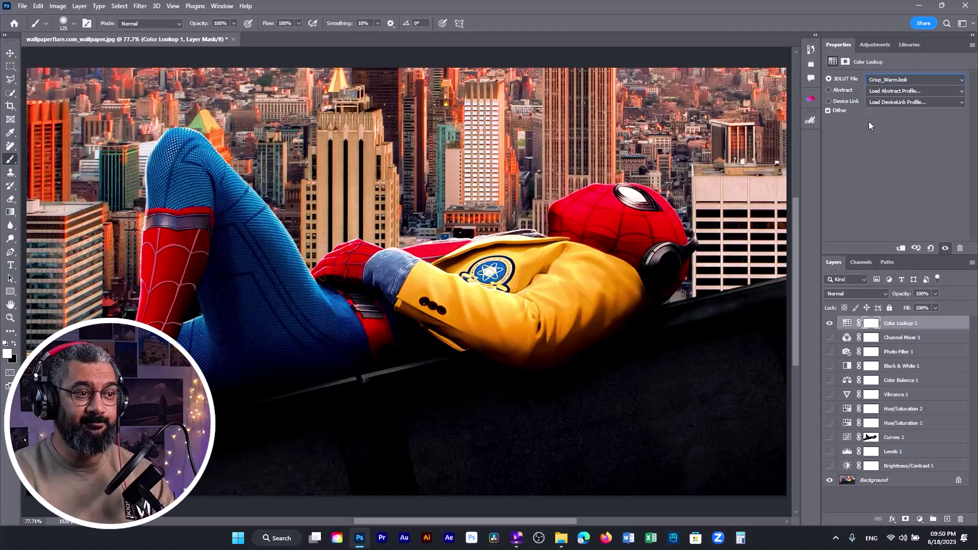
key("Down")
key("Down")
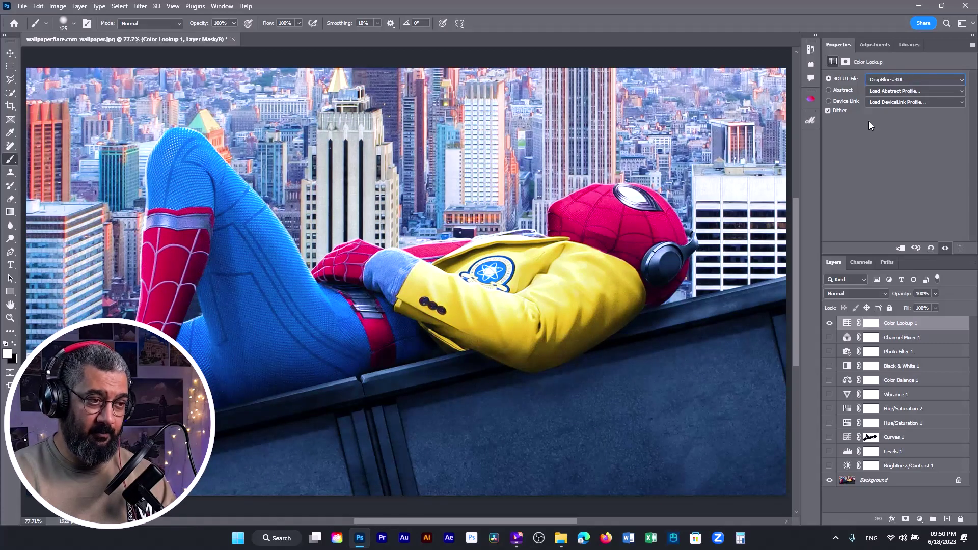
key("Down")
key("Down")
key("Down")
key("Down")
key("Down")
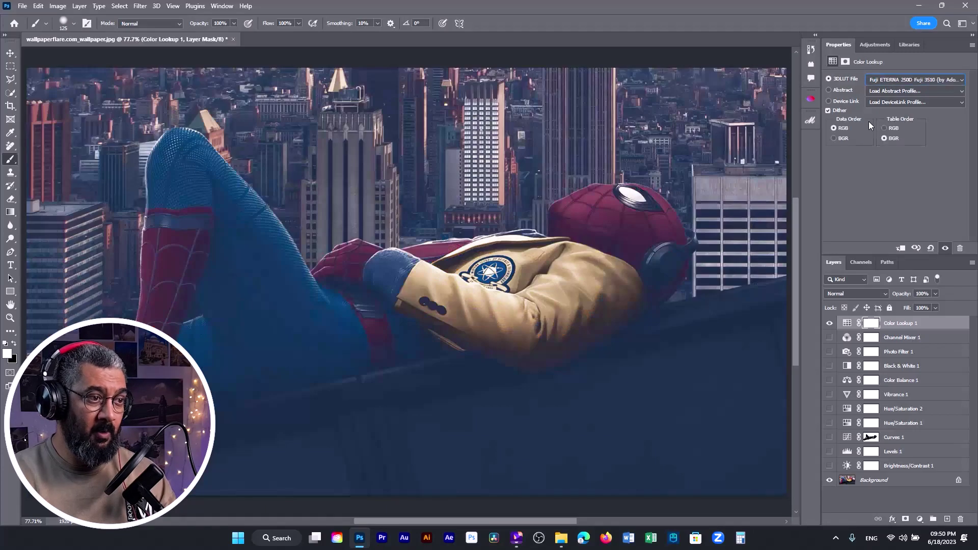
key("Down")
key("Down")
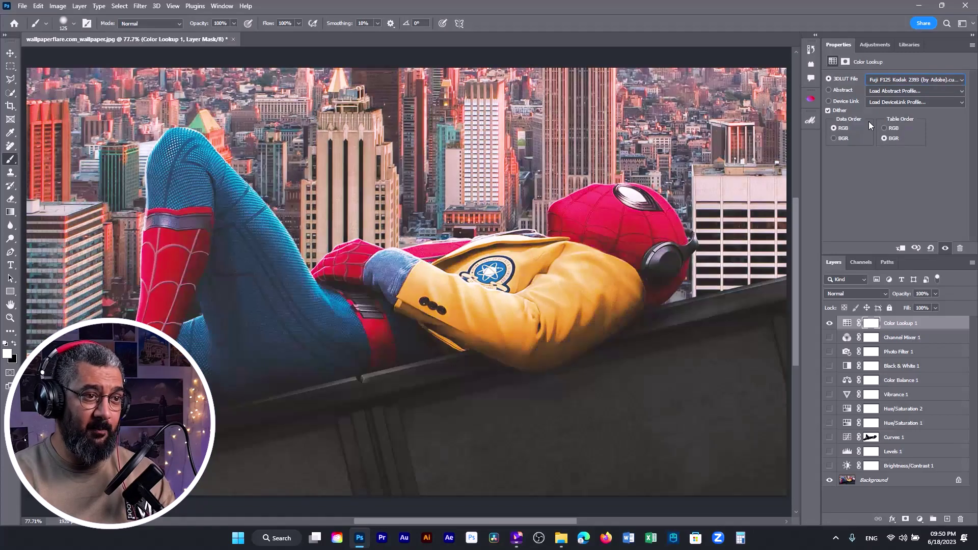
key("Down")
- Cycle the 3D LUTs again from 2Strip.look, settle on Fuji ETERNA 250D Kodak 2395 (by Adobe).cube, and hide the Color Lookup layer
left_click(886, 80)
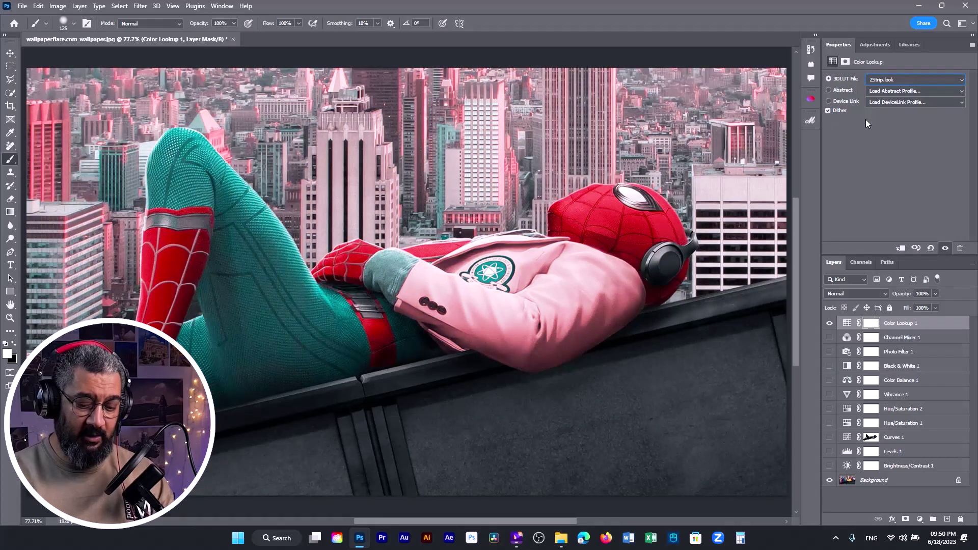
key("Down")
key("Down")
key("Down")
key("Down")
key("Down")
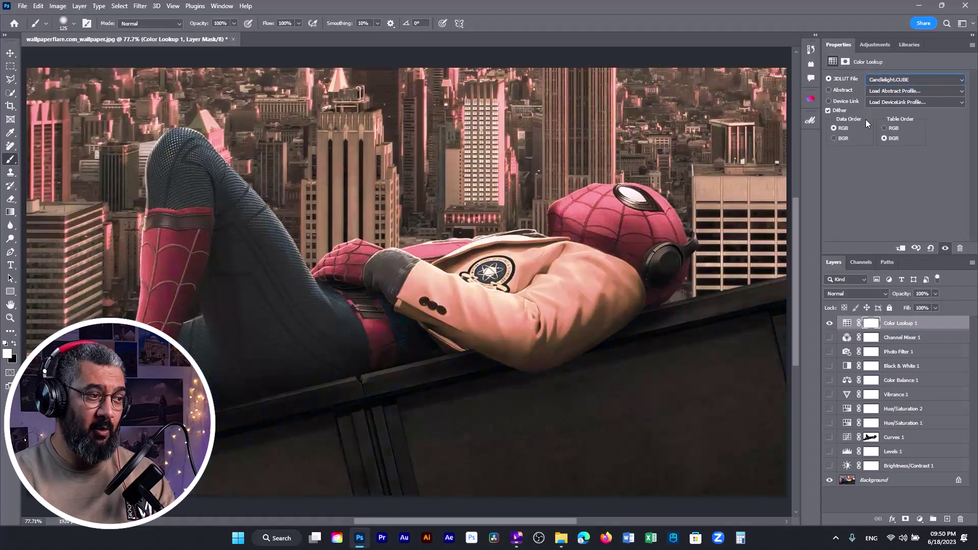
key("Down")
key("Down")
key("Down")
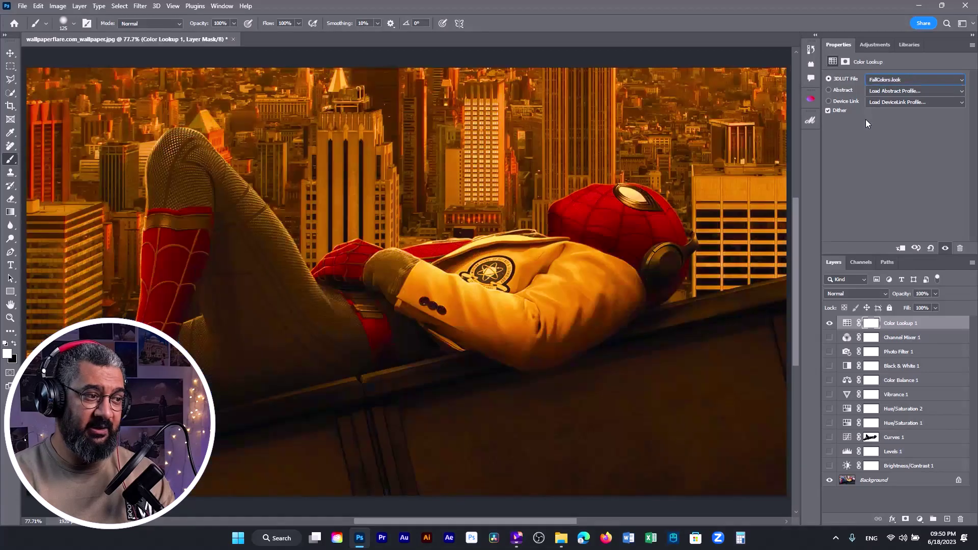
key("Down")
key("Down")
key("Down")
key("Down")
key("Down")
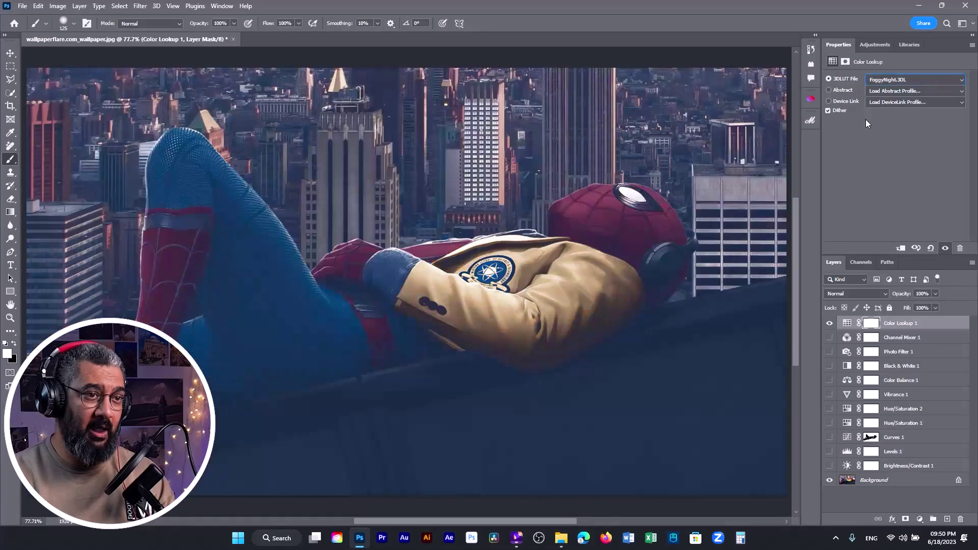
key("Up")
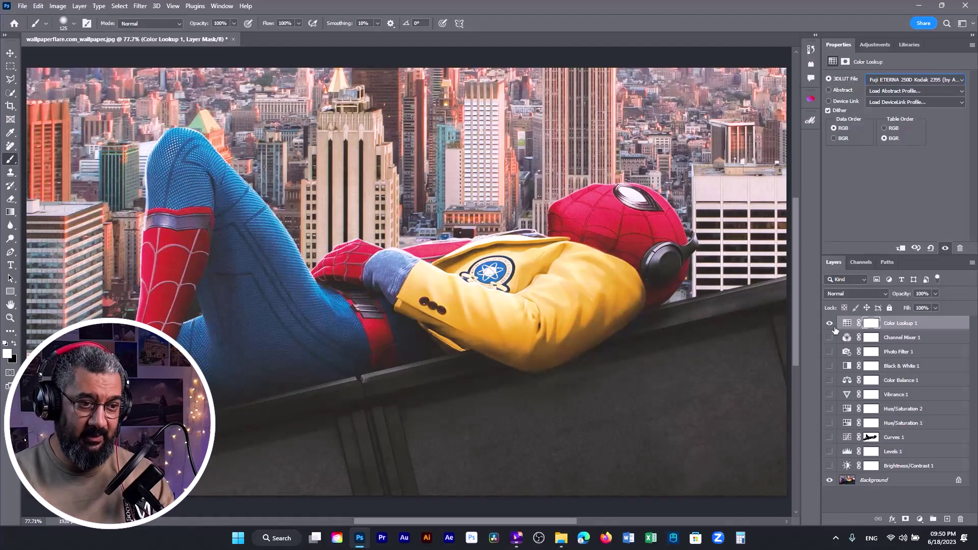
left_click(830, 324)
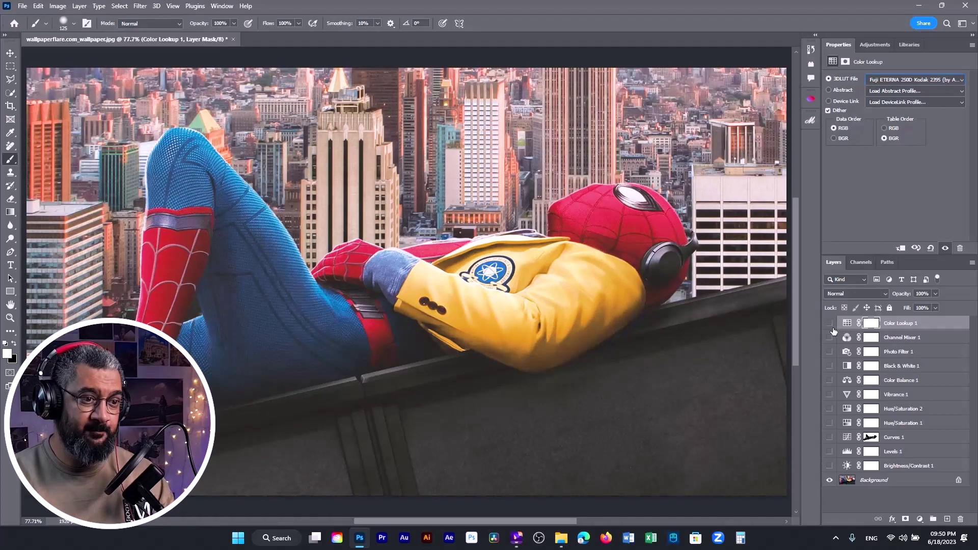
- Open the list of new adjustment layer types
left_click(74, 7)
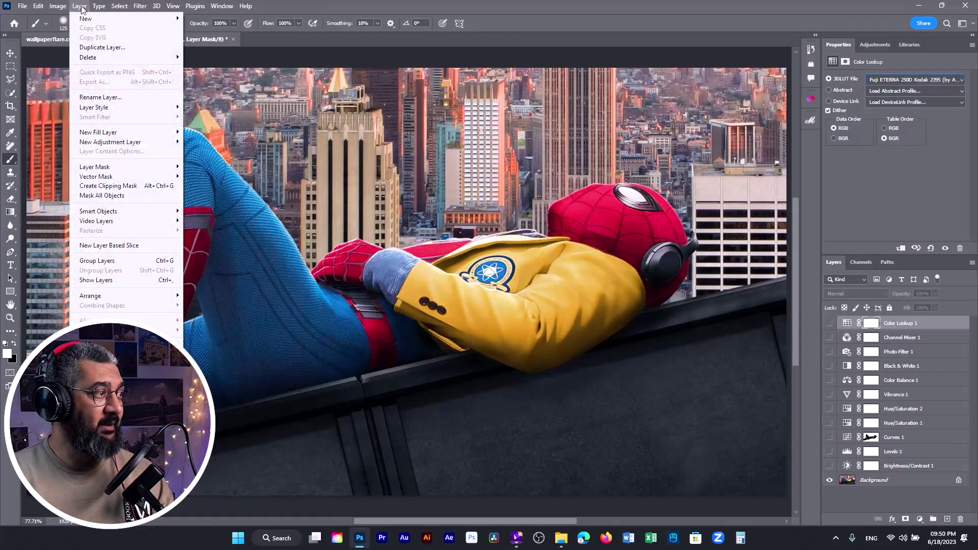
mouse_move(171, 145)
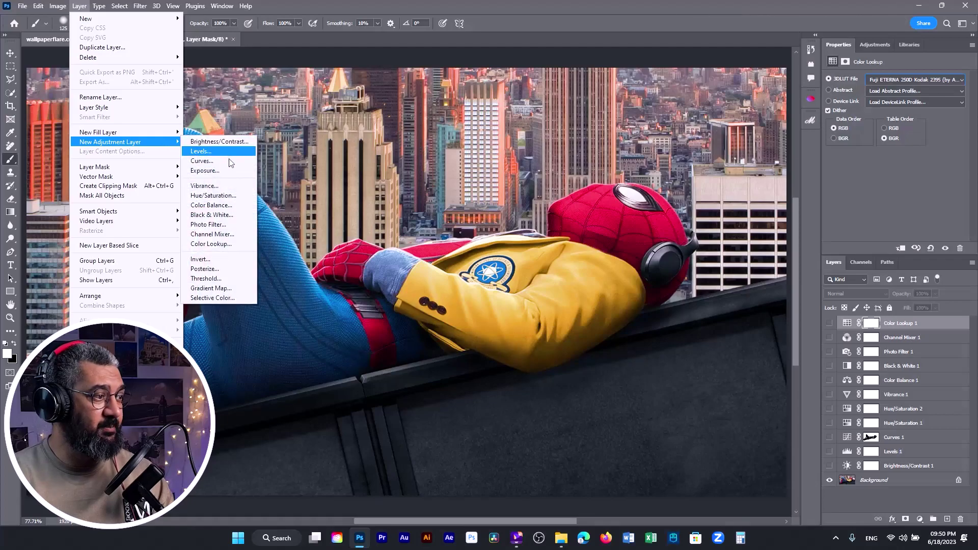